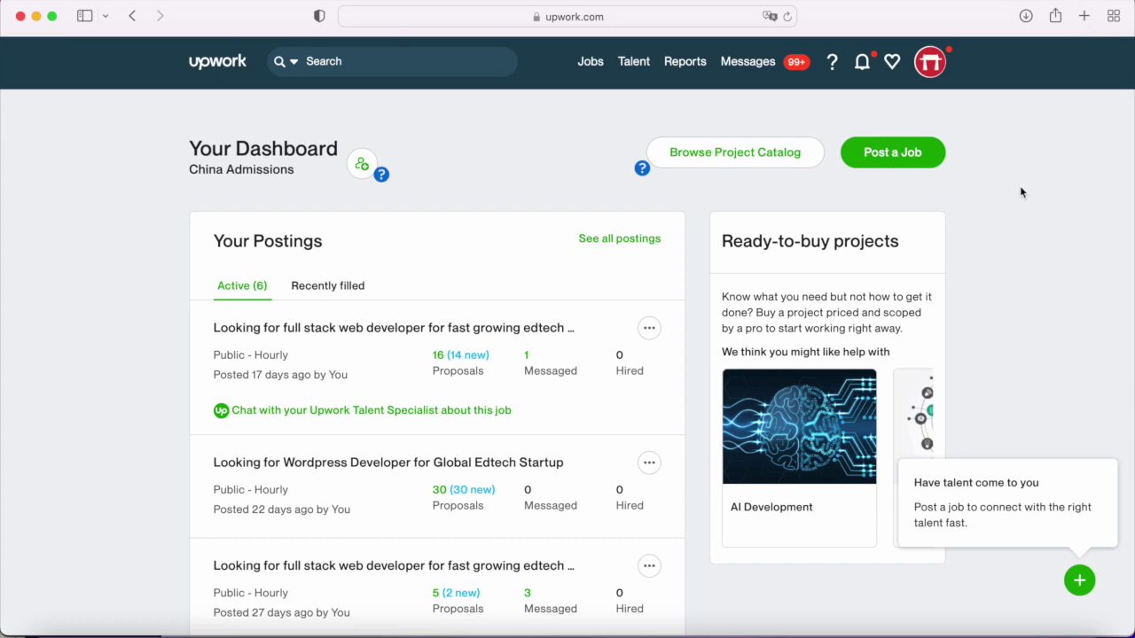
# - Open upwork.com in a new browser tab
pyautogui.click(1083, 16)
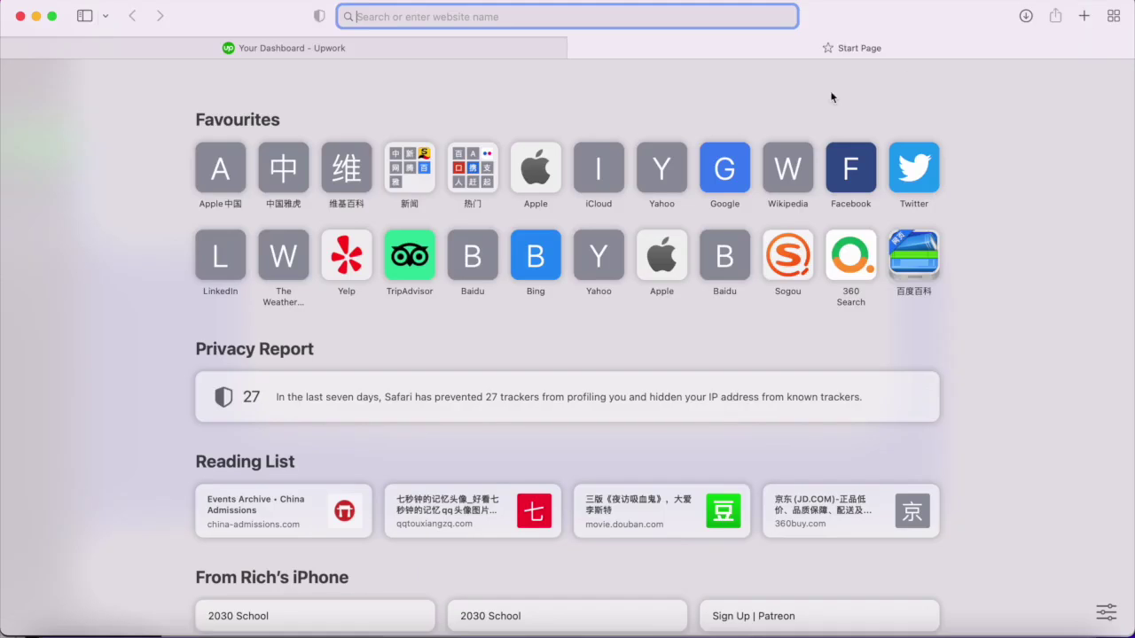
pyautogui.write('upwork')
pyautogui.press('Return')
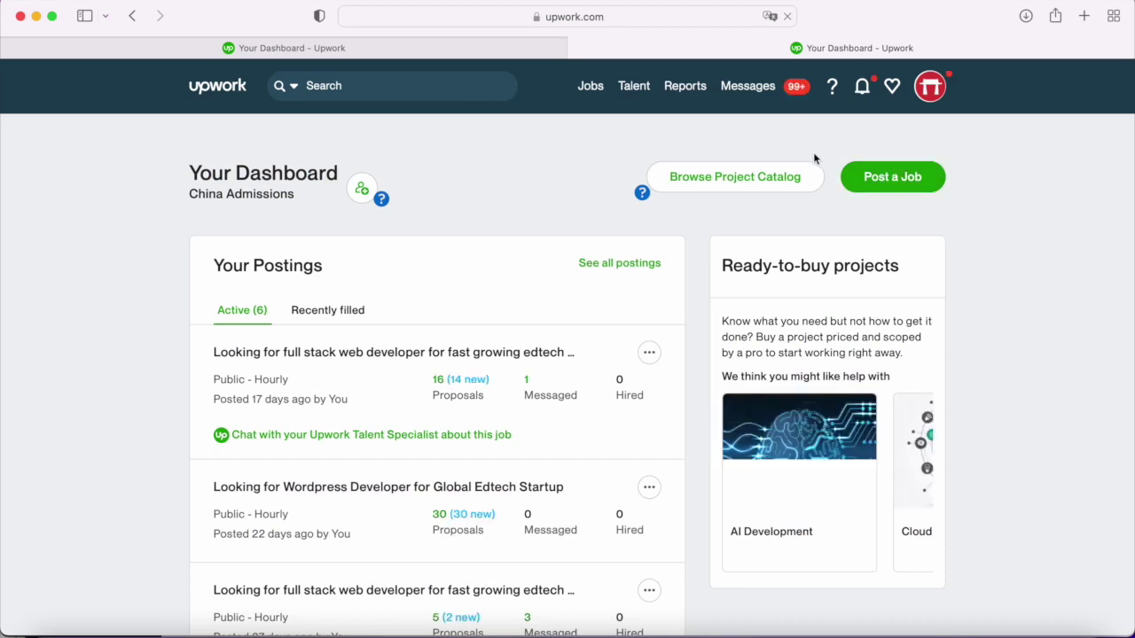
# - Start a new job post and pick 'Short term or part time work'
pyautogui.click(887, 182)
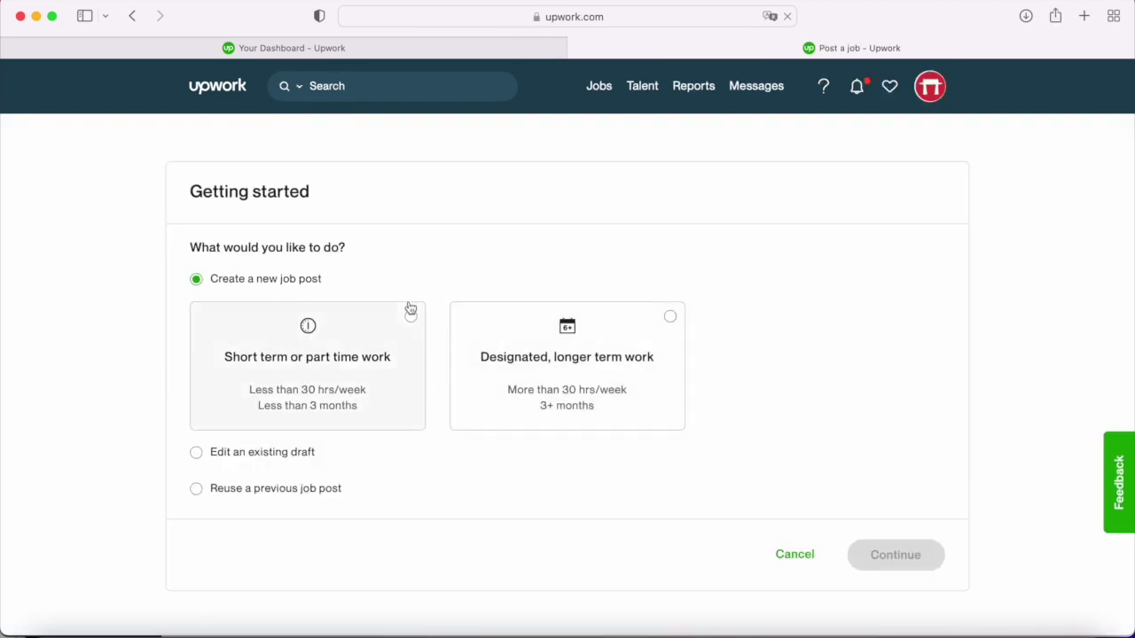
pyautogui.scroll(-2, 408, 310)
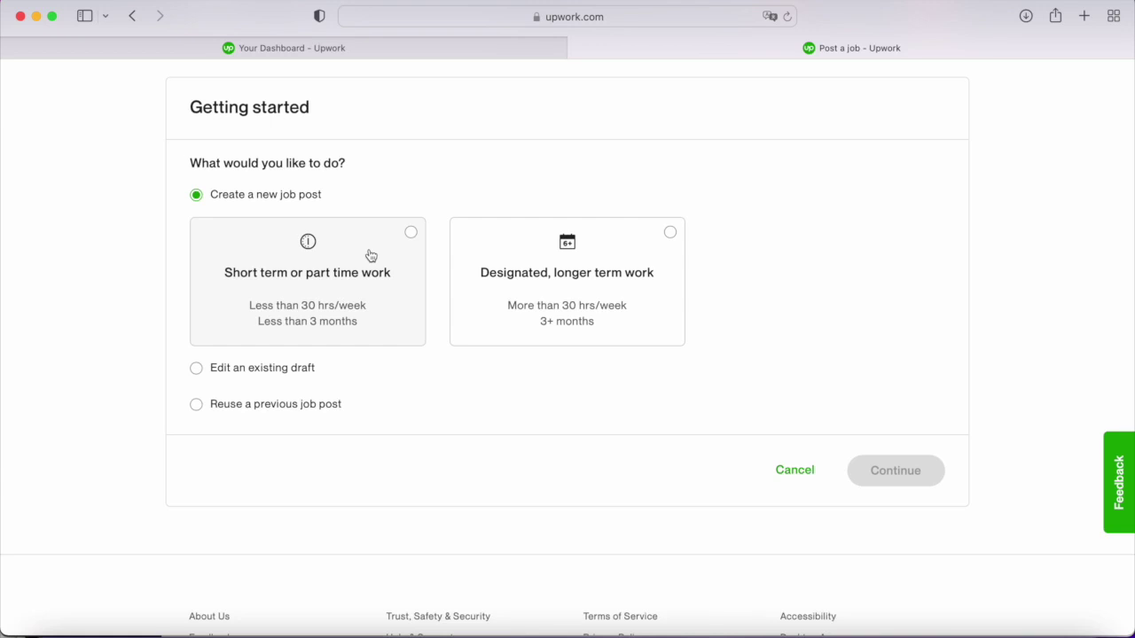
pyautogui.click(369, 256)
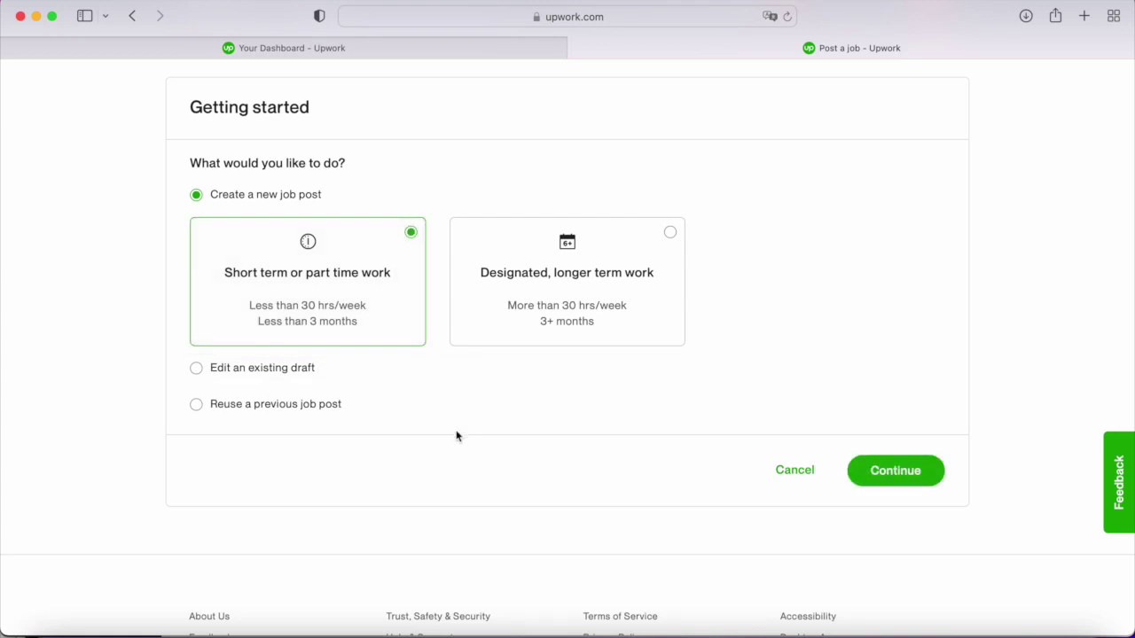
# - Enter the title 'Looking for video editor for my YouTube channel about personal growth and business'
pyautogui.click(912, 470)
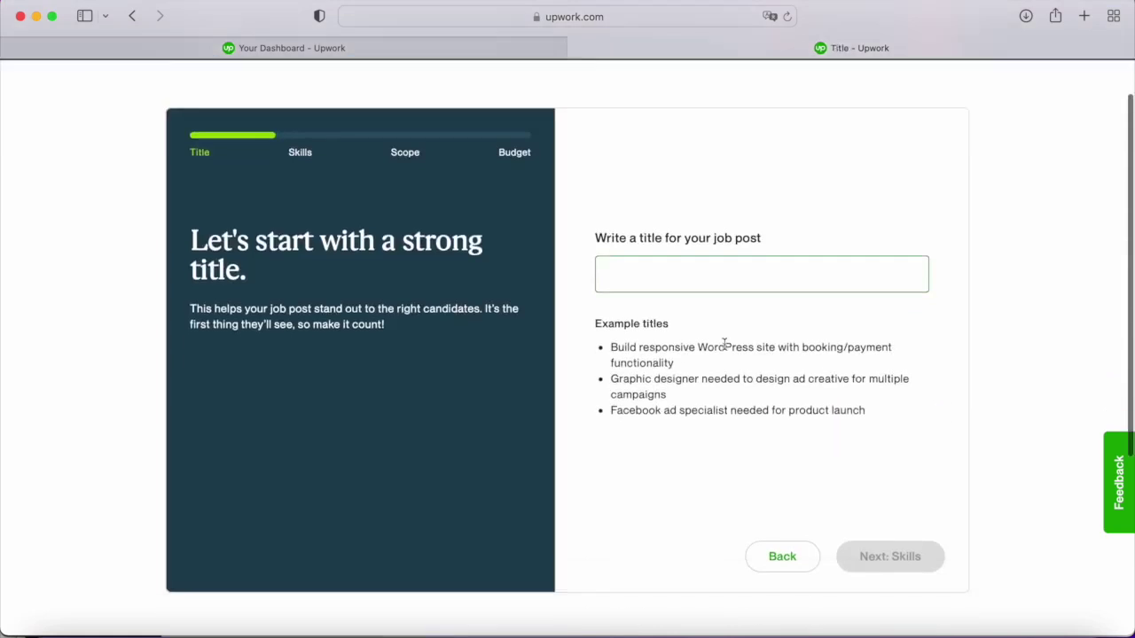
pyautogui.scroll(-1, 725, 344)
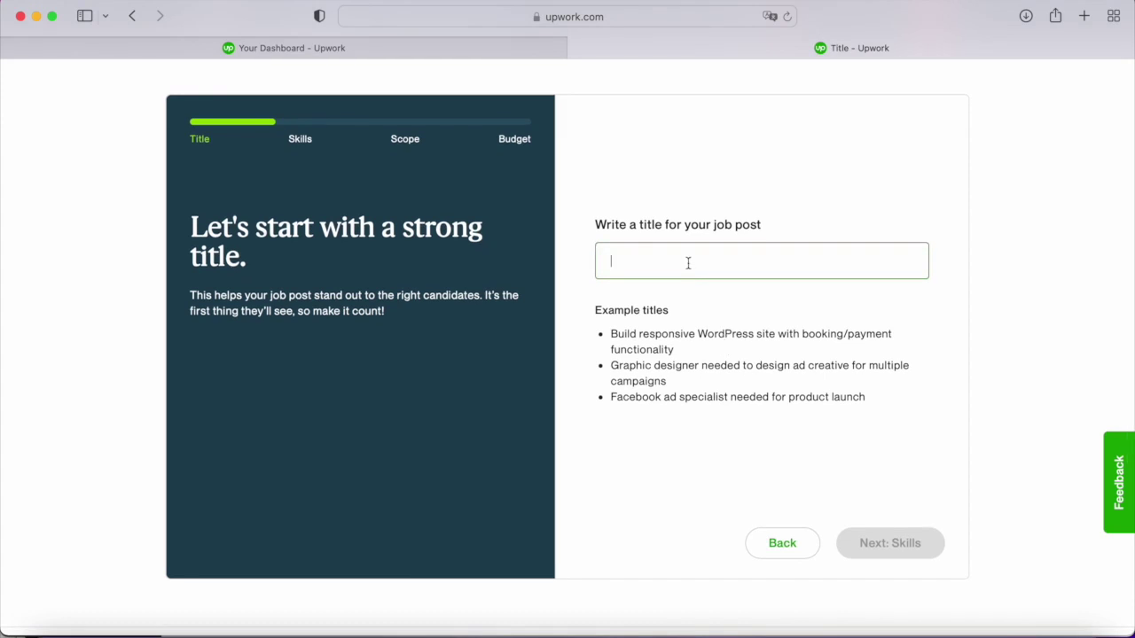
pyautogui.write('Video')
pyautogui.press('super+a')
pyautogui.write('Looking for ')
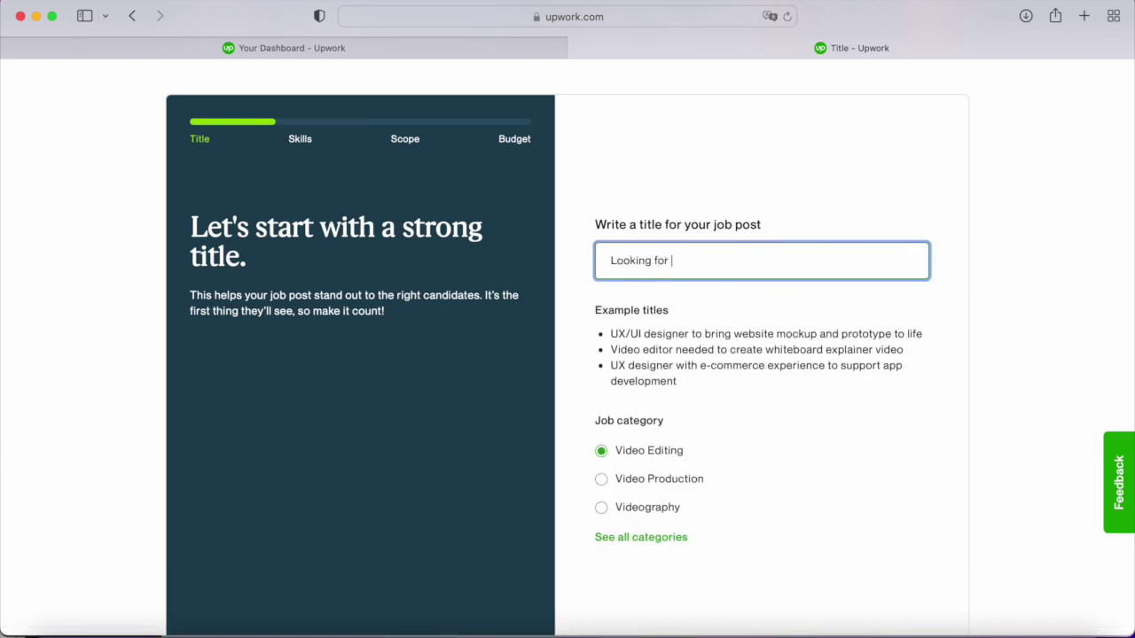
pyautogui.write('video editor for my ')
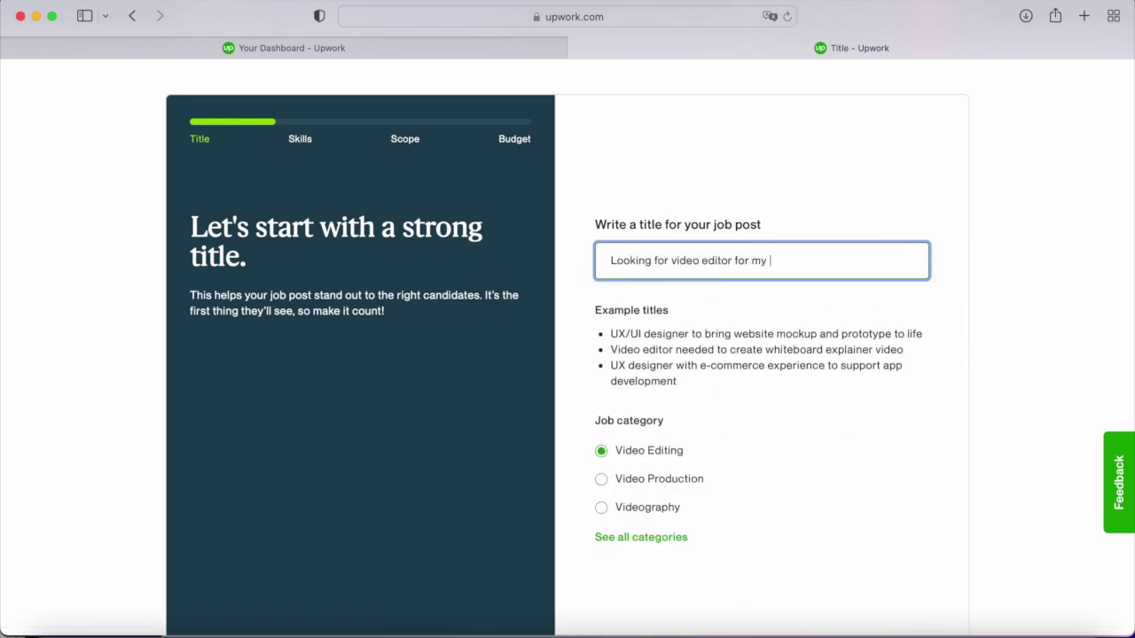
pyautogui.write('YouTube channel about personal growth and business')
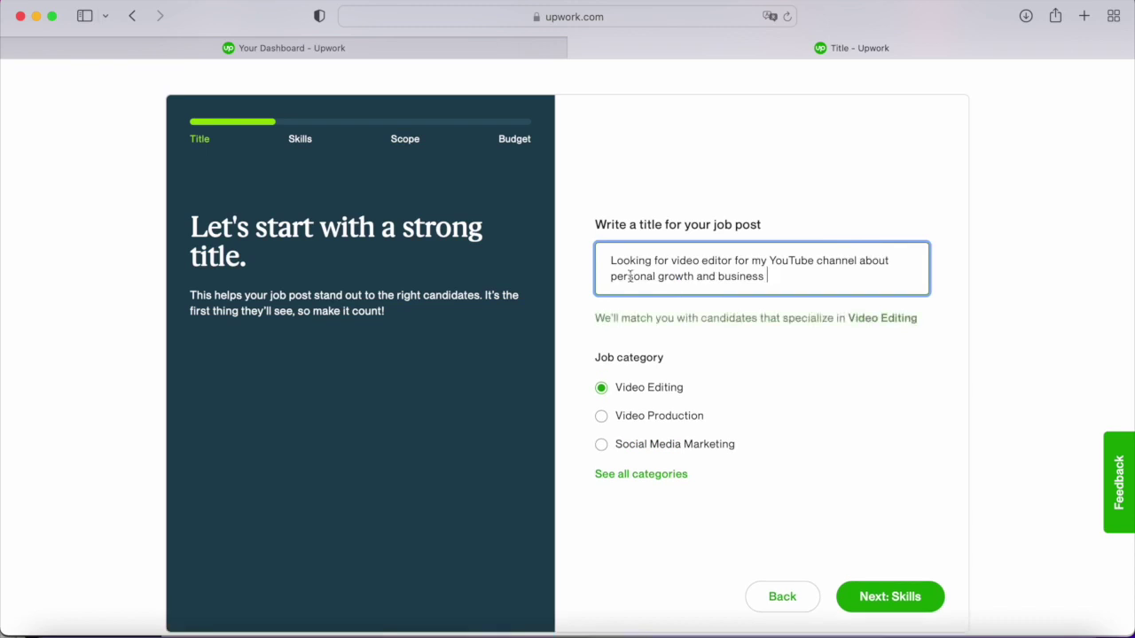
# - Reword the title's ending to 'personal and business growth' and continue to Skills
pyautogui.doubleClick(666, 275)
pyautogui.press('BackSpace')
pyautogui.click(747, 276)
pyautogui.write('g')
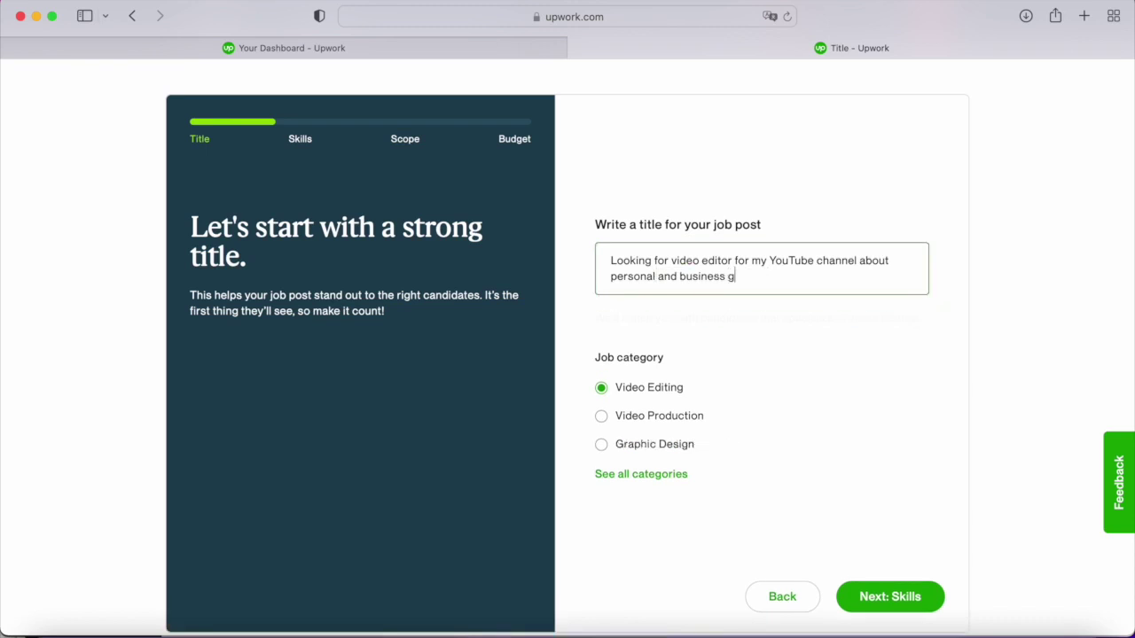
pyautogui.write('rowth')
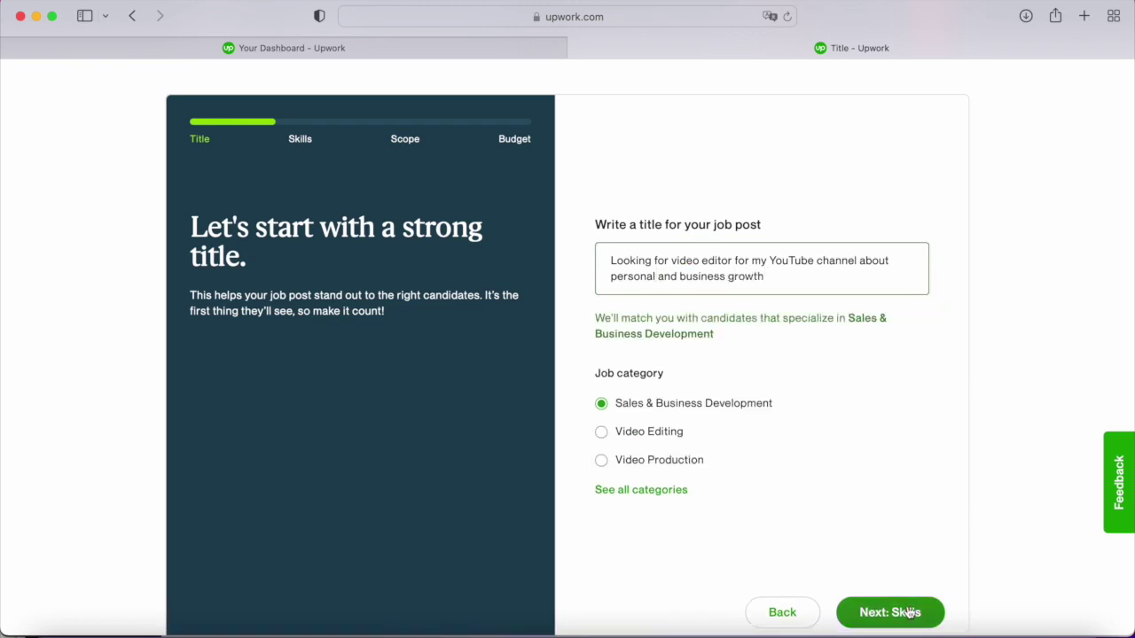
pyautogui.click(909, 612)
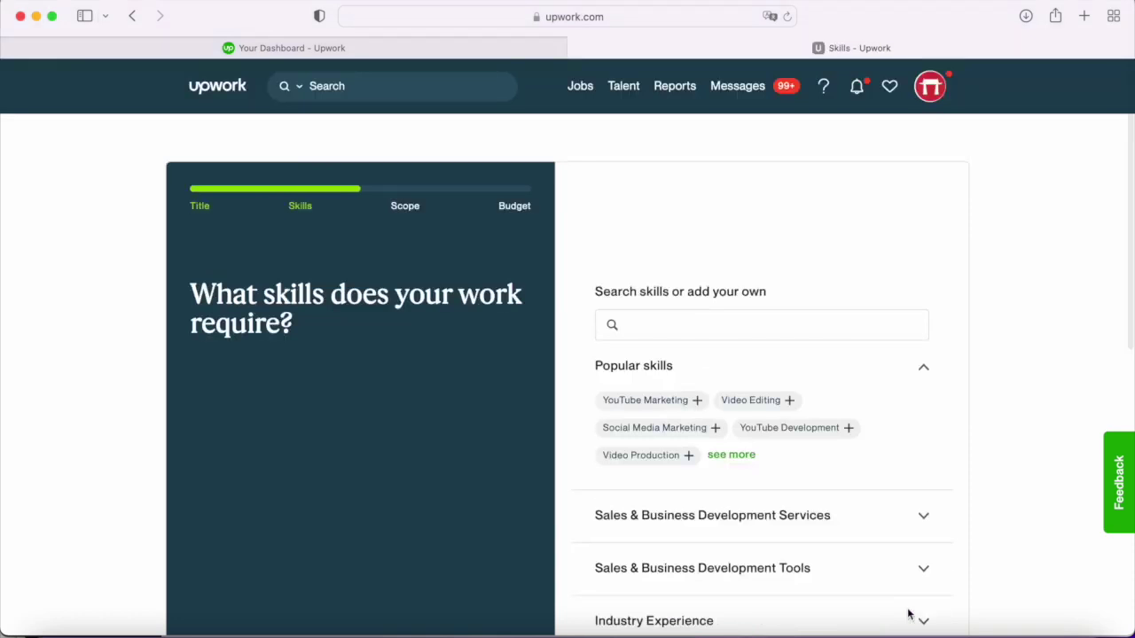
# - Add the YouTube Marketing, Video Editing and Video Post-Editing skill chips, then go to Scope
pyautogui.scroll(-2, 790, 378)
pyautogui.click(695, 288)
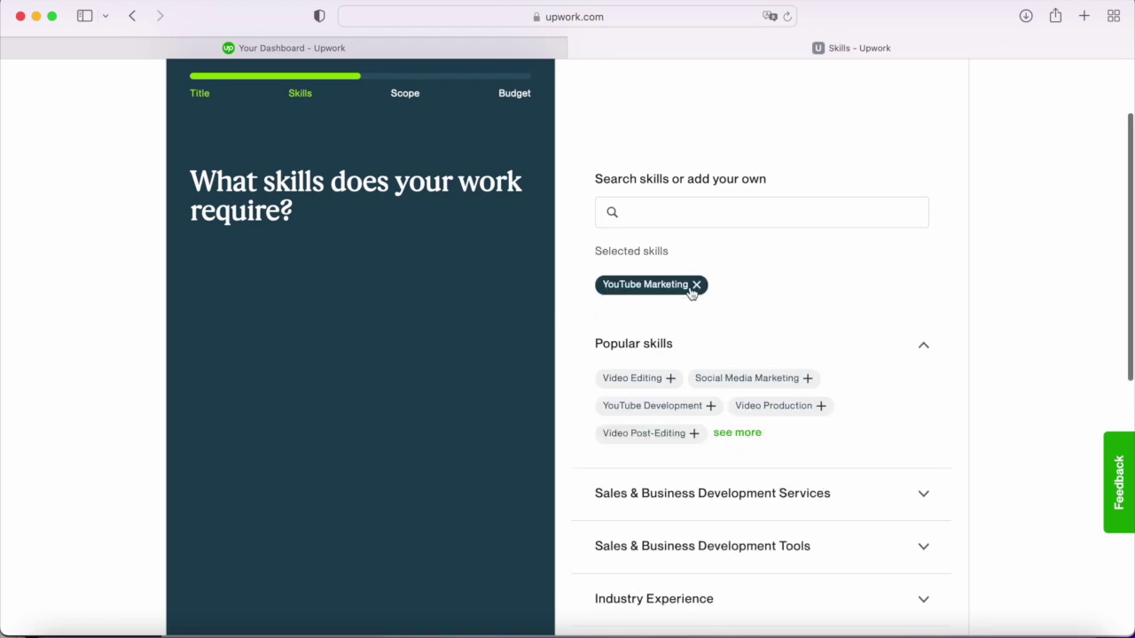
pyautogui.scroll(-1, 709, 359)
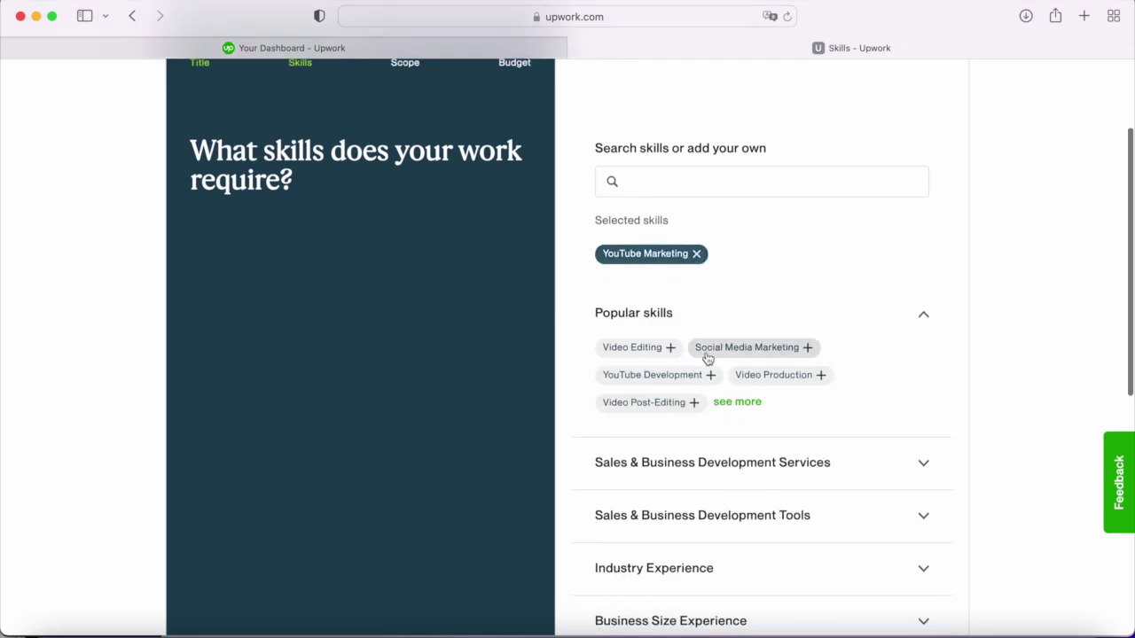
pyautogui.click(671, 347)
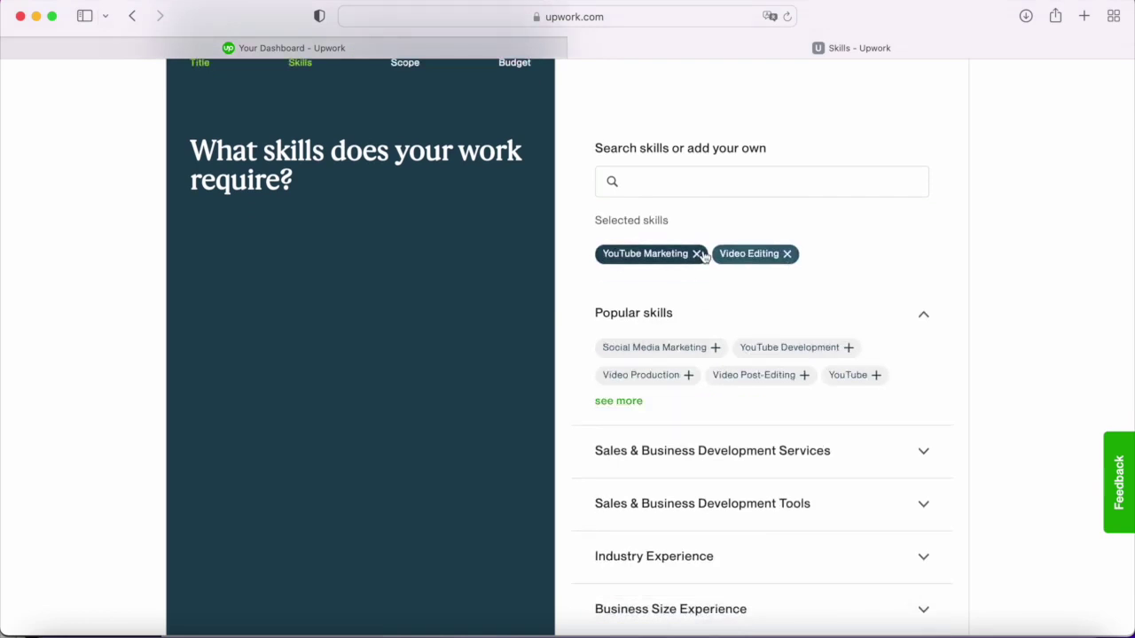
pyautogui.click(749, 377)
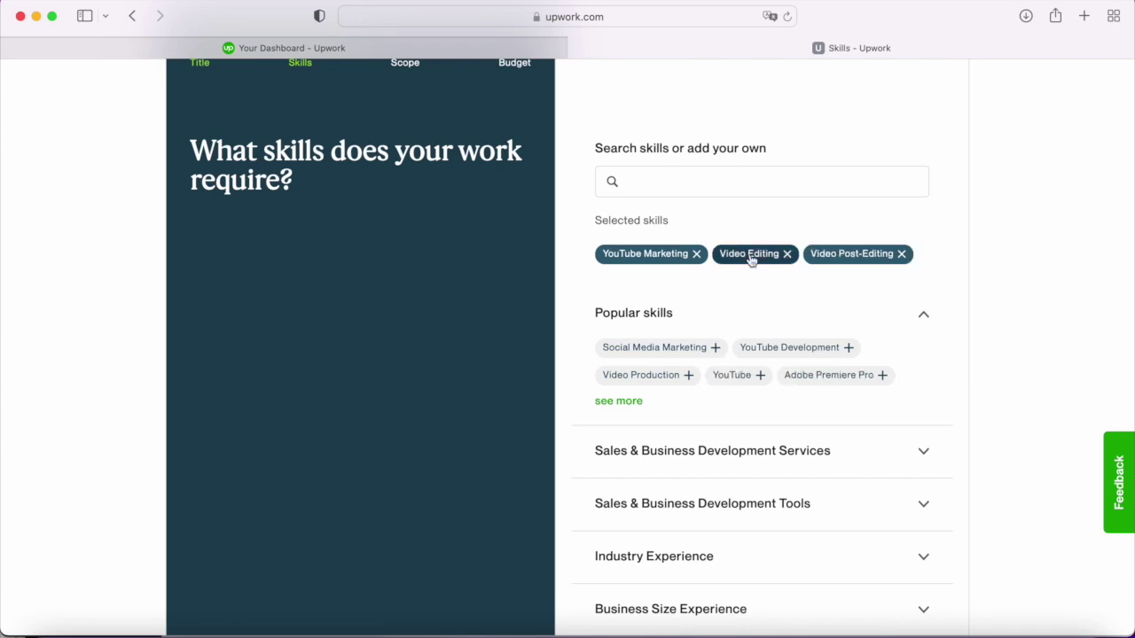
pyautogui.scroll(-3, 750, 257)
pyautogui.scroll(5, 750, 259)
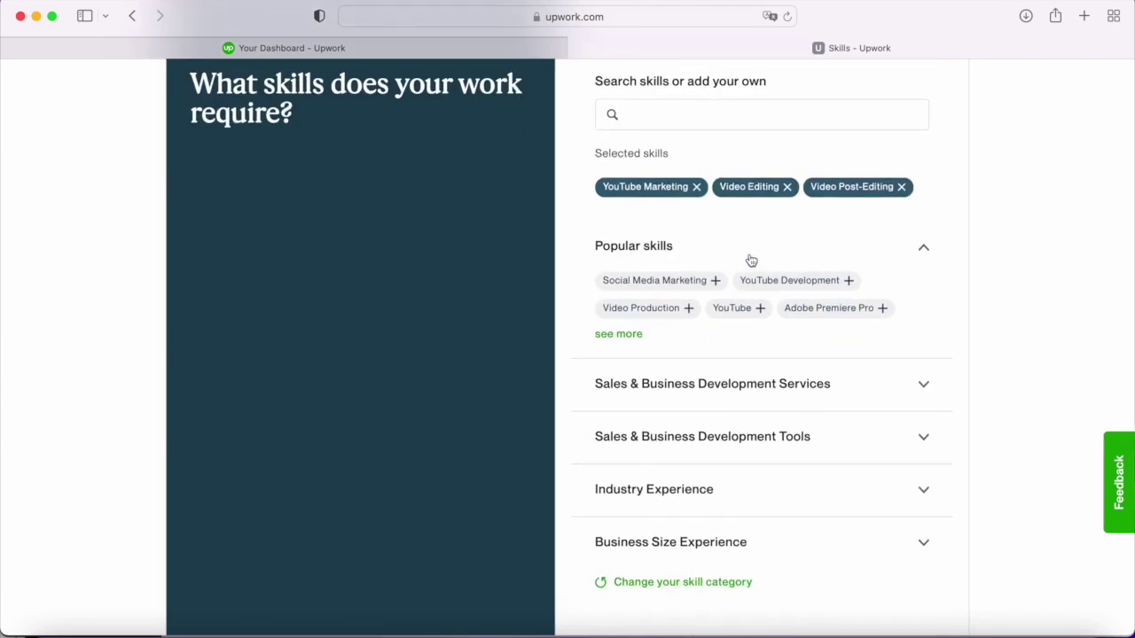
pyautogui.scroll(-3, 750, 258)
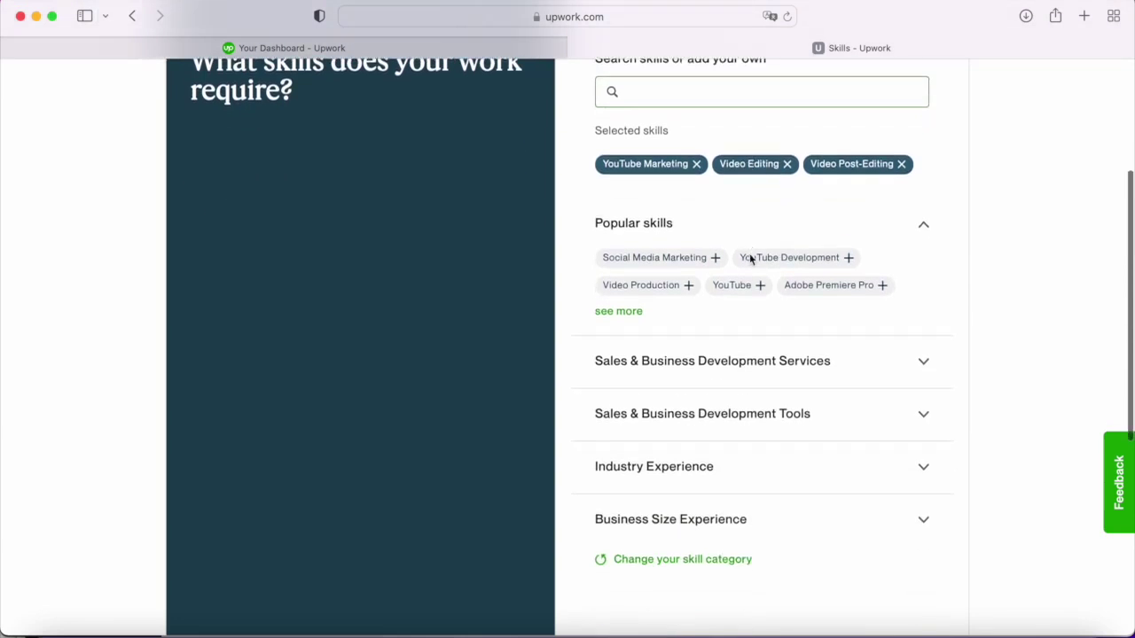
pyautogui.scroll(2, 679, 195)
pyautogui.scroll(-4, 679, 195)
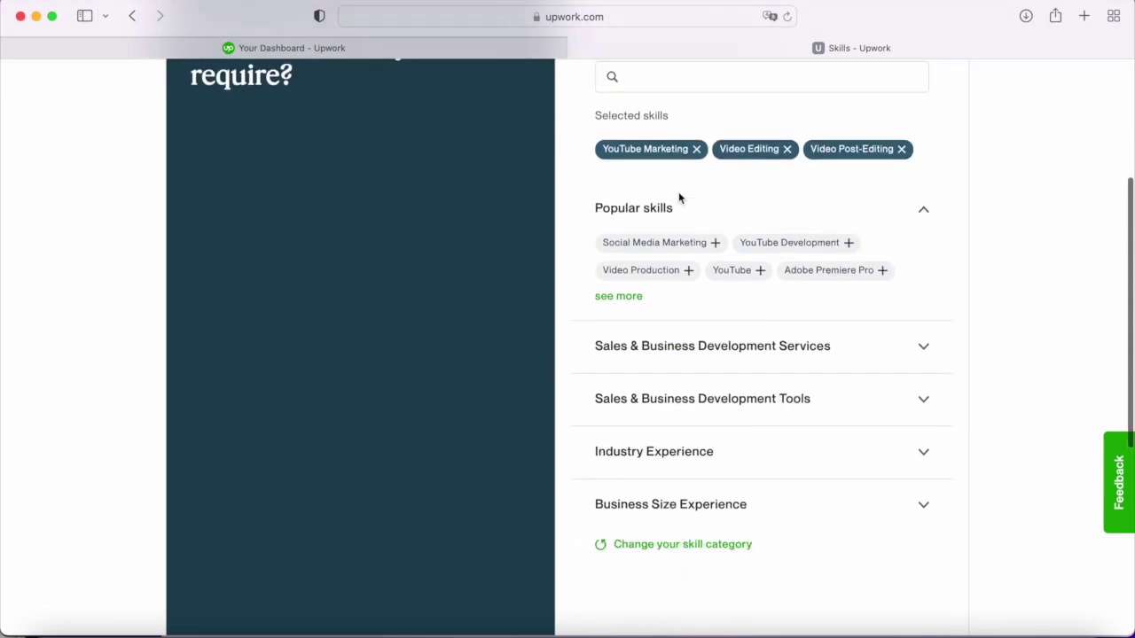
pyautogui.click(870, 575)
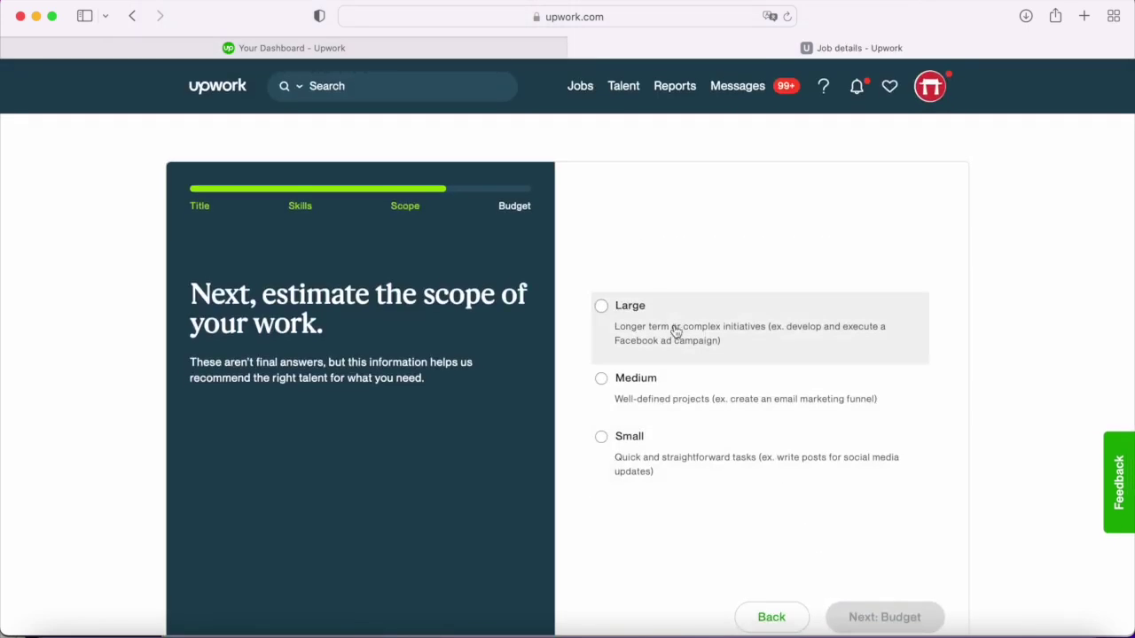
# - Choose Medium size, 3 to 6 months duration and Intermediate experience level
pyautogui.click(671, 382)
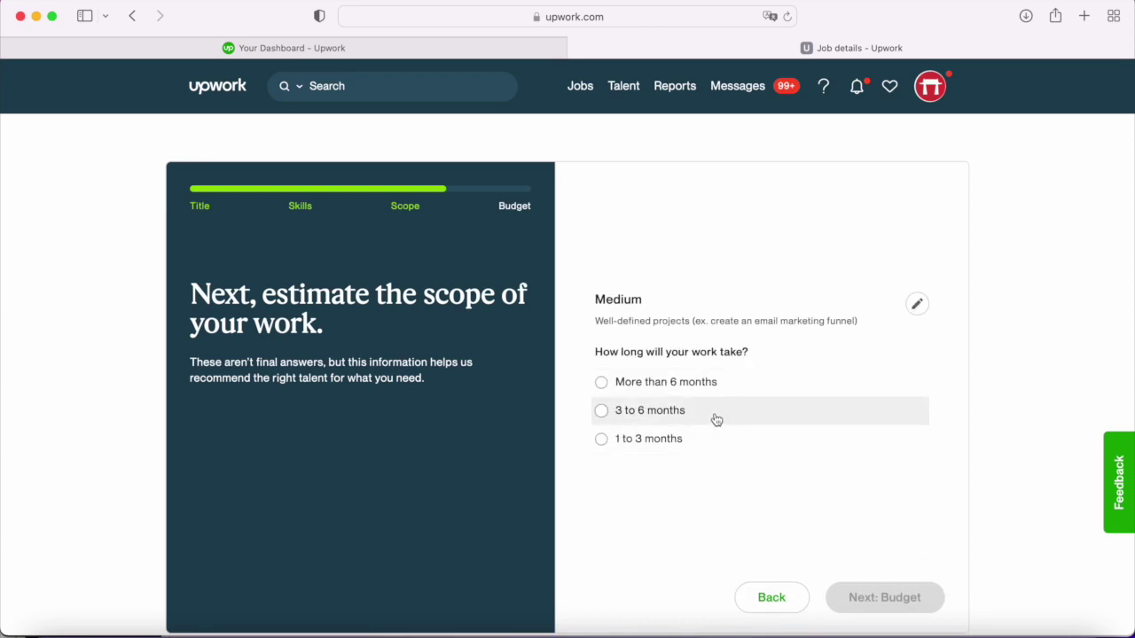
pyautogui.click(717, 418)
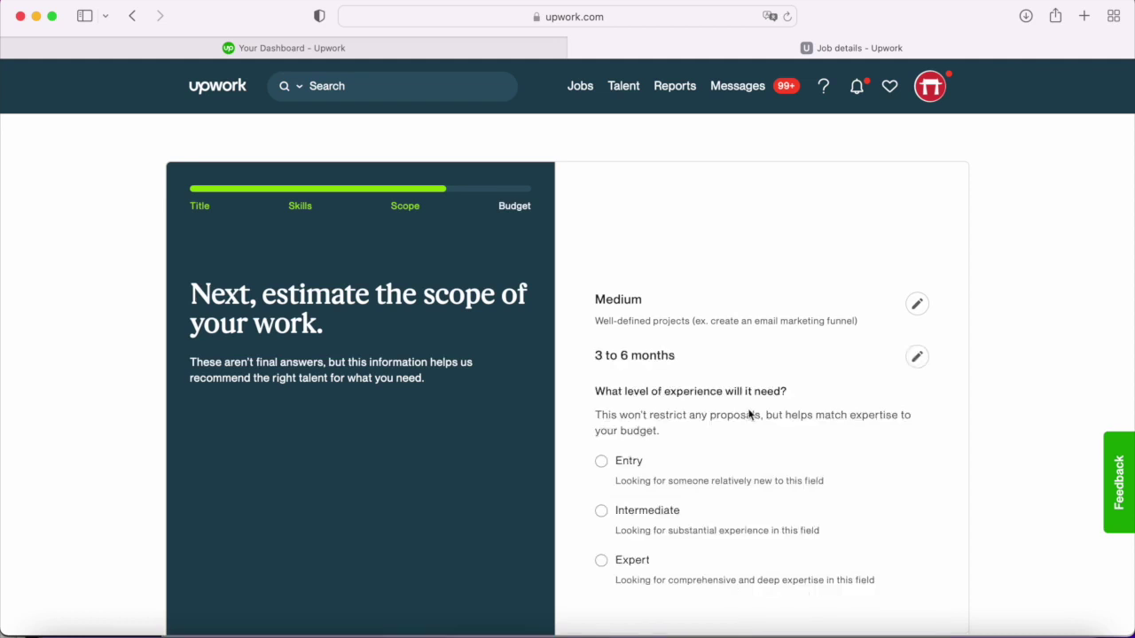
pyautogui.scroll(-3, 811, 464)
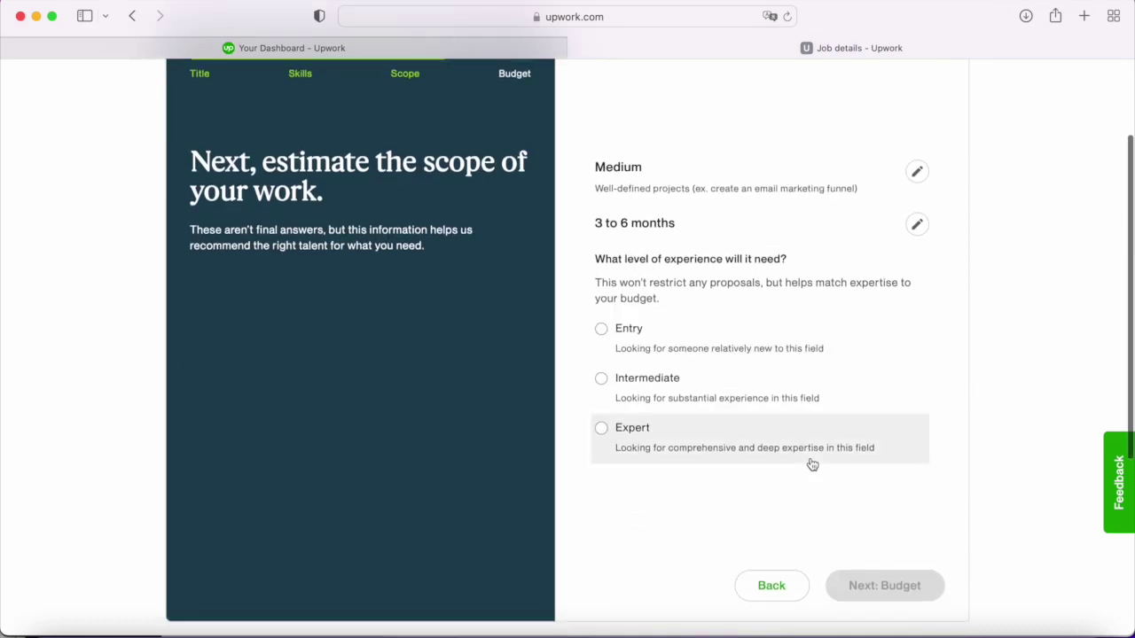
pyautogui.click(755, 396)
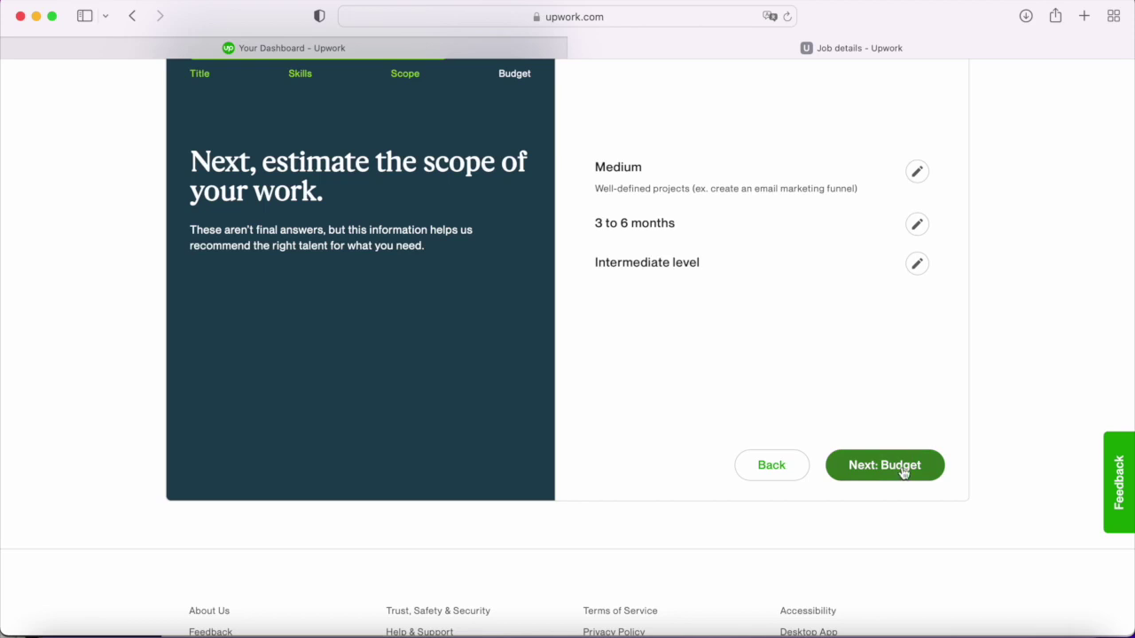
# - Go to the Budget step and choose 'Not ready to set an hourly rate?'
pyautogui.click(903, 472)
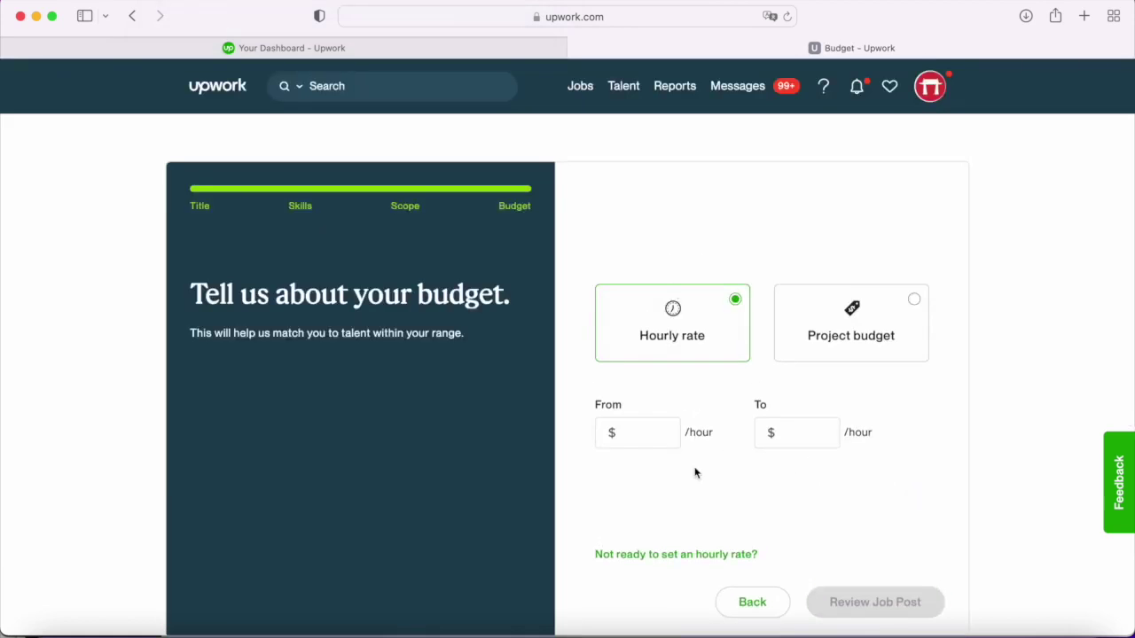
pyautogui.scroll(-2, 697, 471)
pyautogui.scroll(2, 695, 473)
pyautogui.click(724, 554)
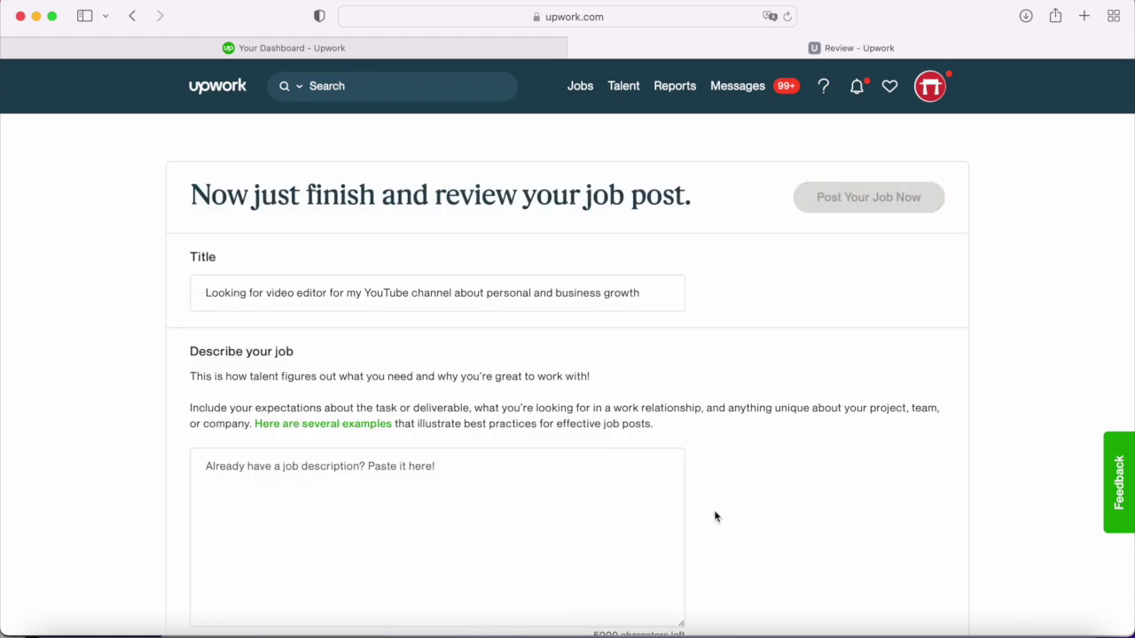
# - Begin the description with 'I am looking for a video editor to help edit videos for my Youtube channel'
pyautogui.click(556, 497)
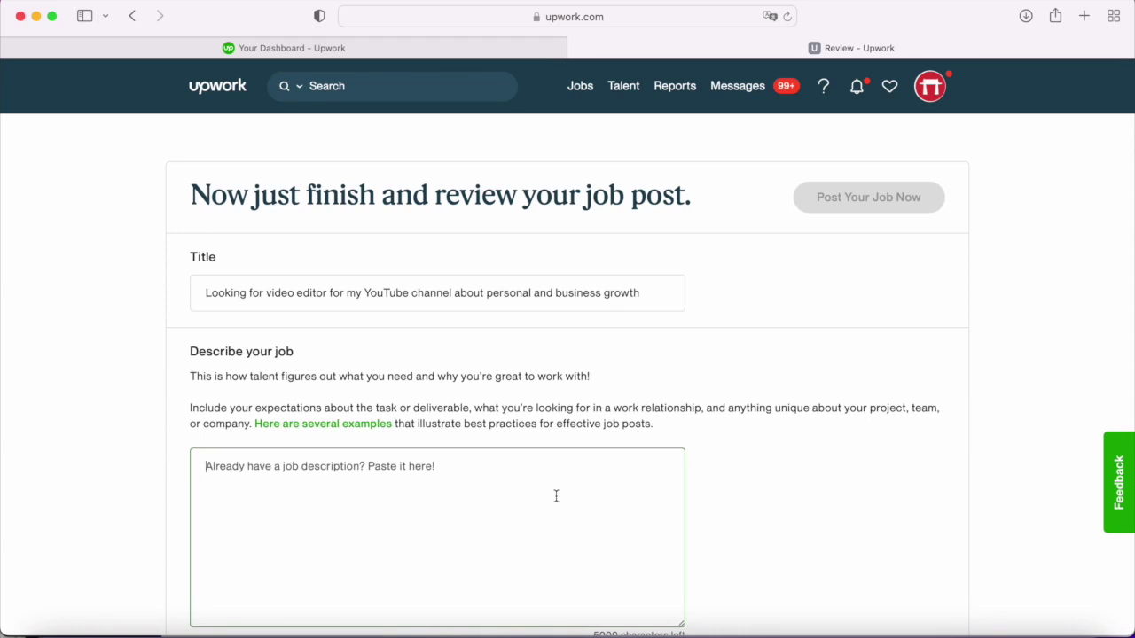
pyautogui.scroll(-2, 555, 496)
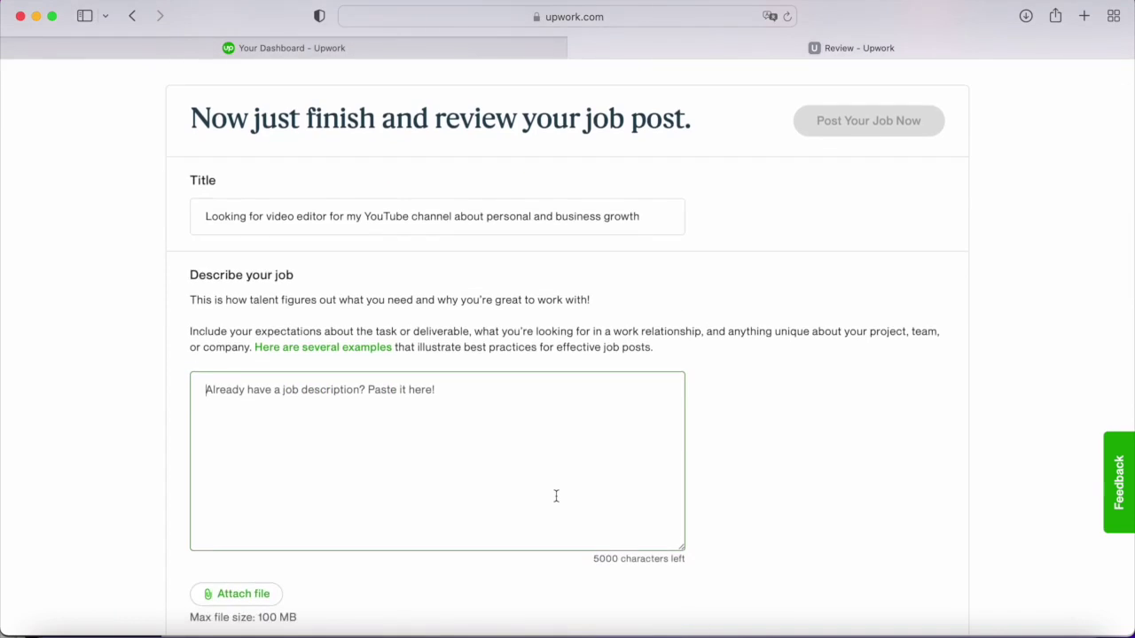
pyautogui.write('I am looking for')
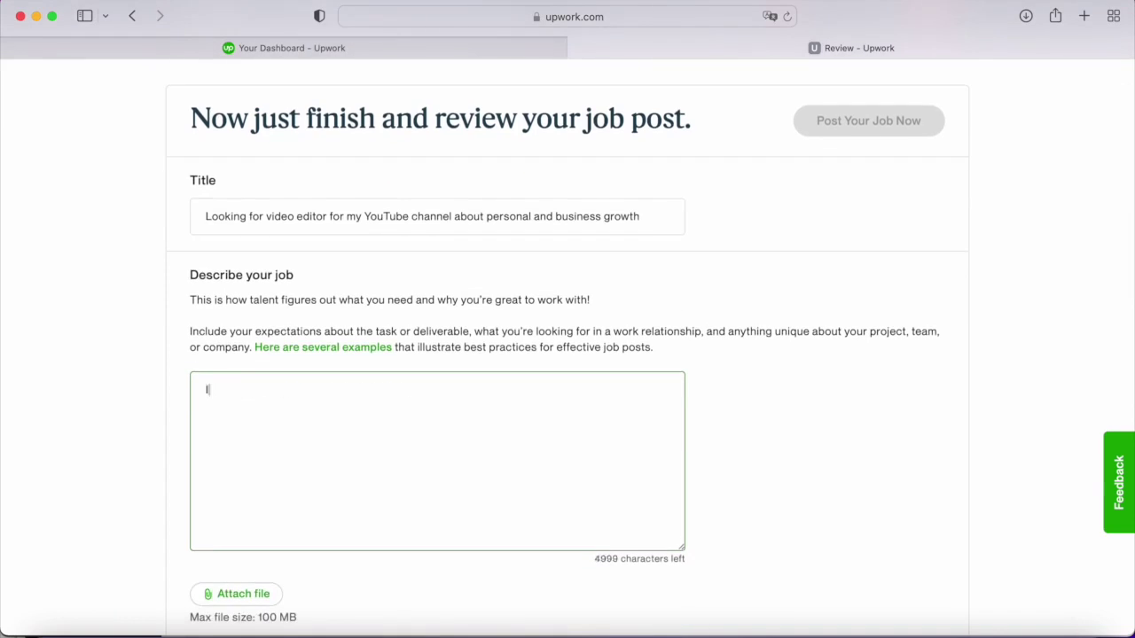
pyautogui.write(' a vi')
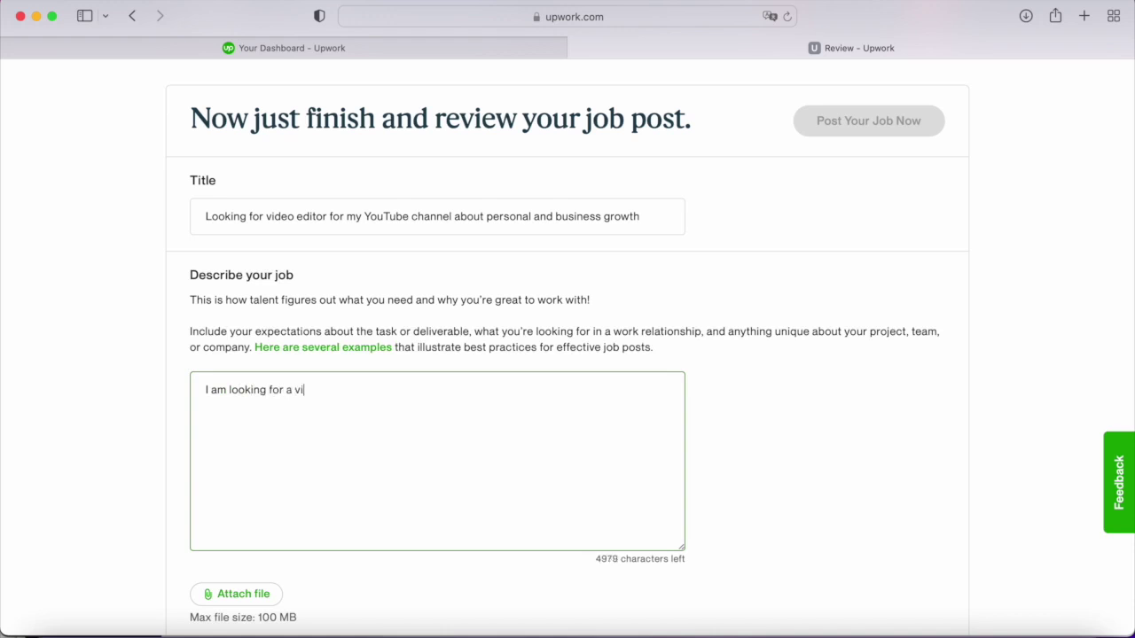
pyautogui.write('deo editor to help create')
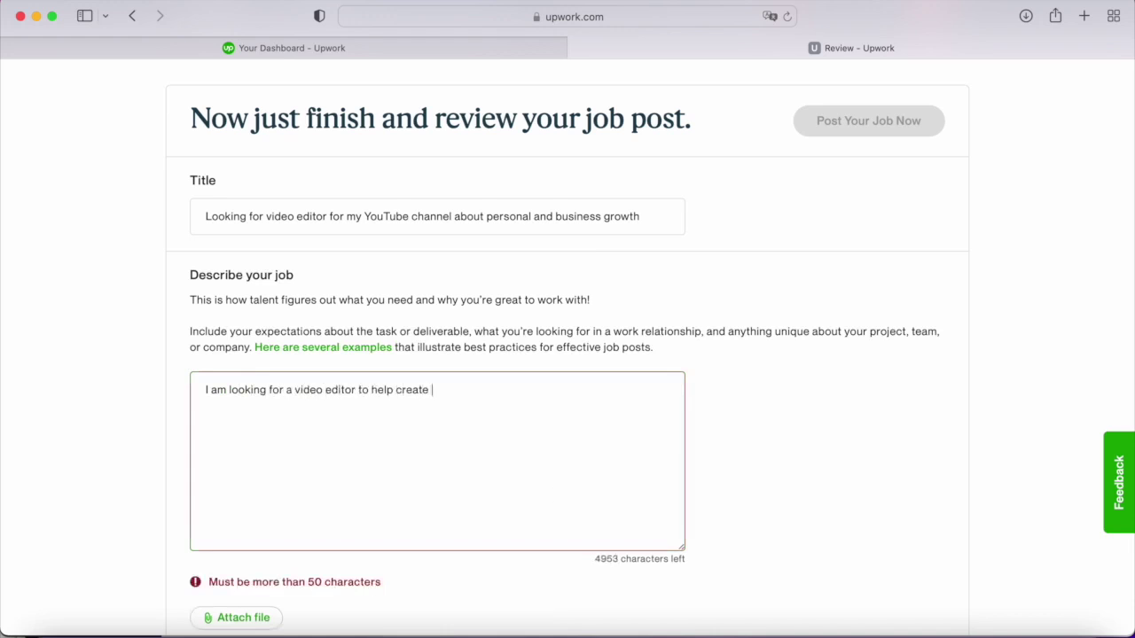
pyautogui.press('BackSpace')
pyautogui.press('BackSpace')
pyautogui.press('BackSpace')
pyautogui.press('BackSpace')
pyautogui.press('BackSpace')
pyautogui.press('BackSpace')
pyautogui.press('BackSpace')
pyautogui.write('edit videos for my Youtube channel.')
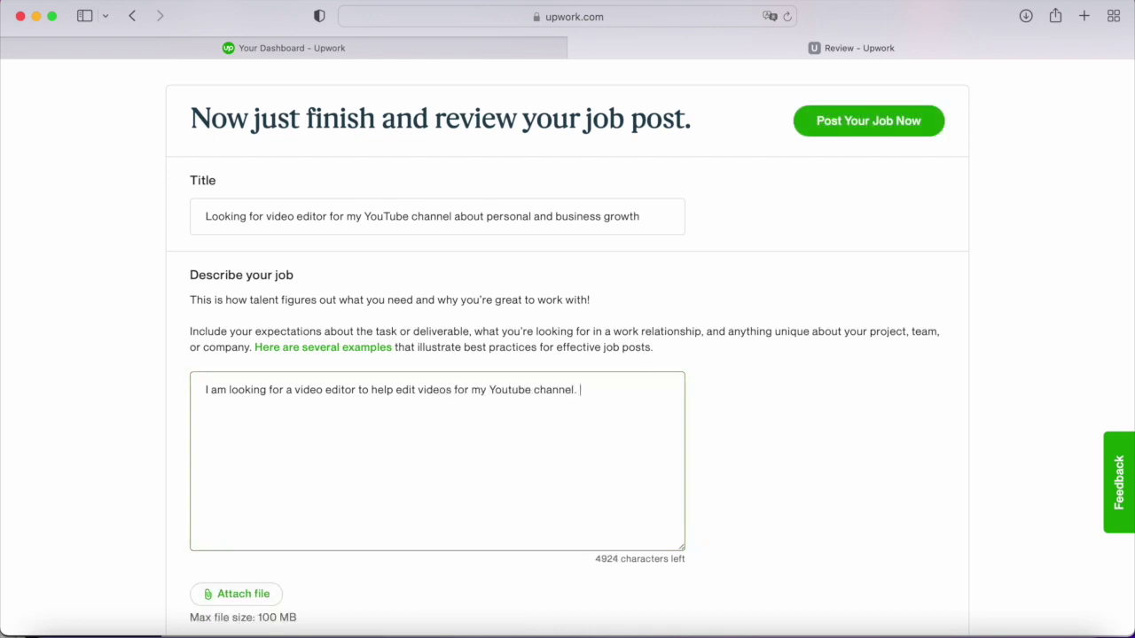
pyautogui.press('Return')
pyautogui.click(1083, 16)
# - Load youtube.com in the new tab
pyautogui.write('youtube richard coward')
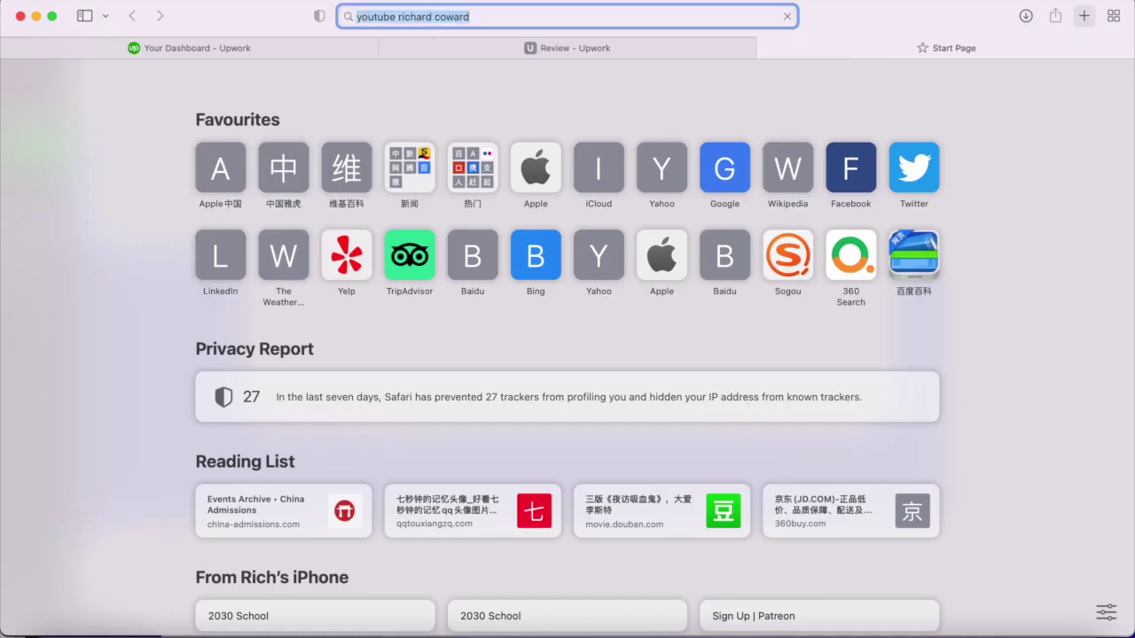
pyautogui.press('Return')
pyautogui.write('youtube.com')
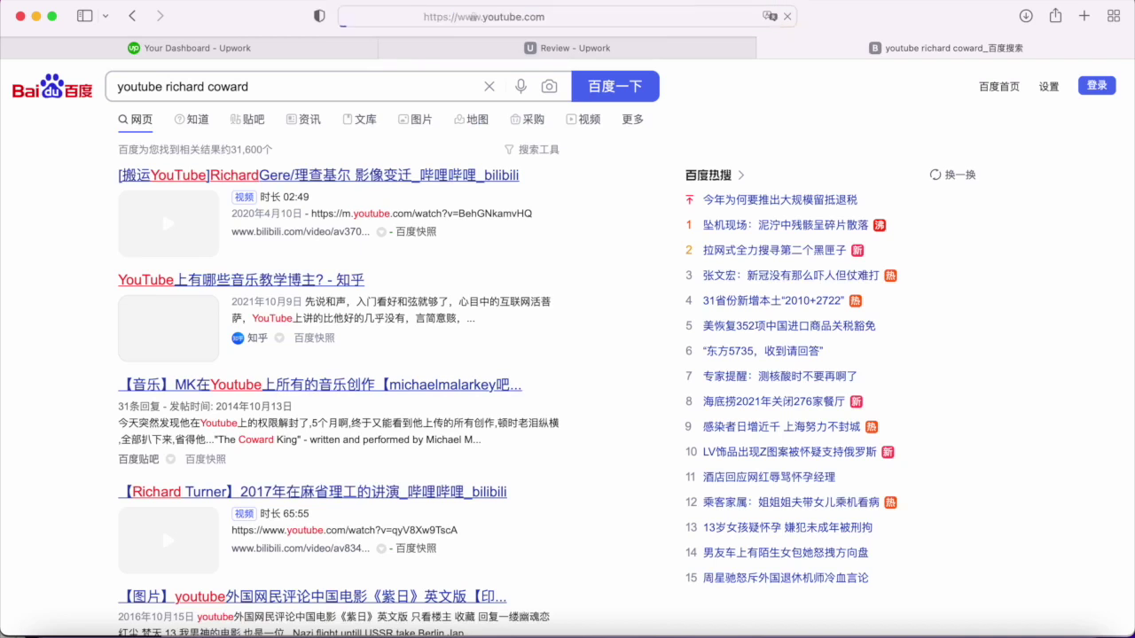
pyautogui.press('Return')
# - Search YouTube for the creator's channel, open it in a new tab, and return to Upwork
pyautogui.click(467, 78)
pyautogui.write('richard coward')
pyautogui.press('Return')
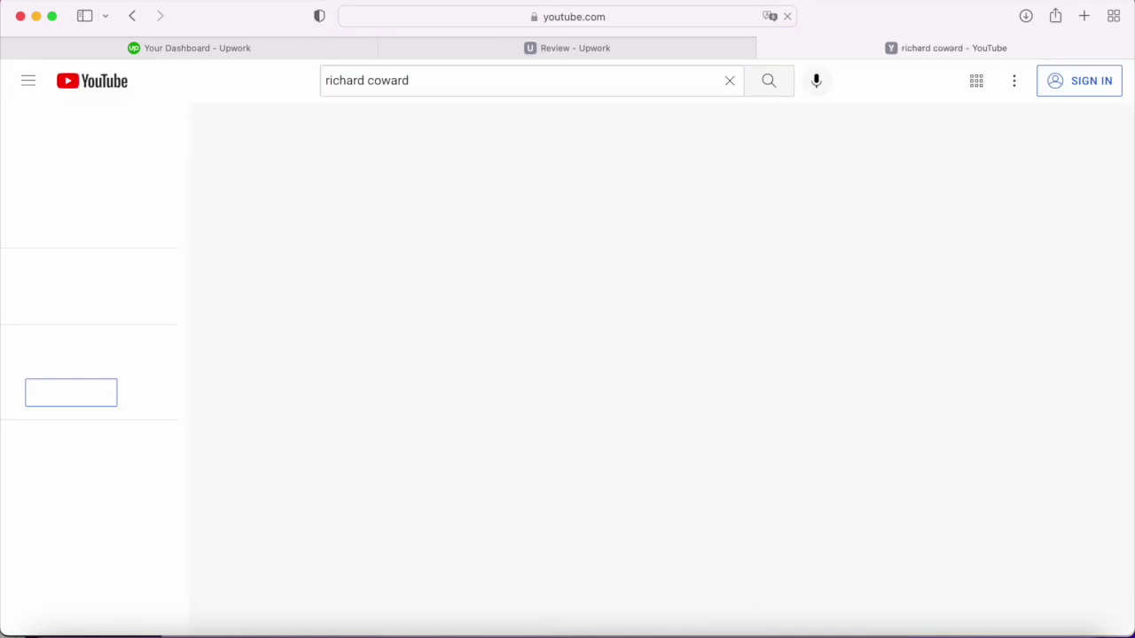
pyautogui.click(553, 81)
pyautogui.write('youtube')
pyautogui.press('Return')
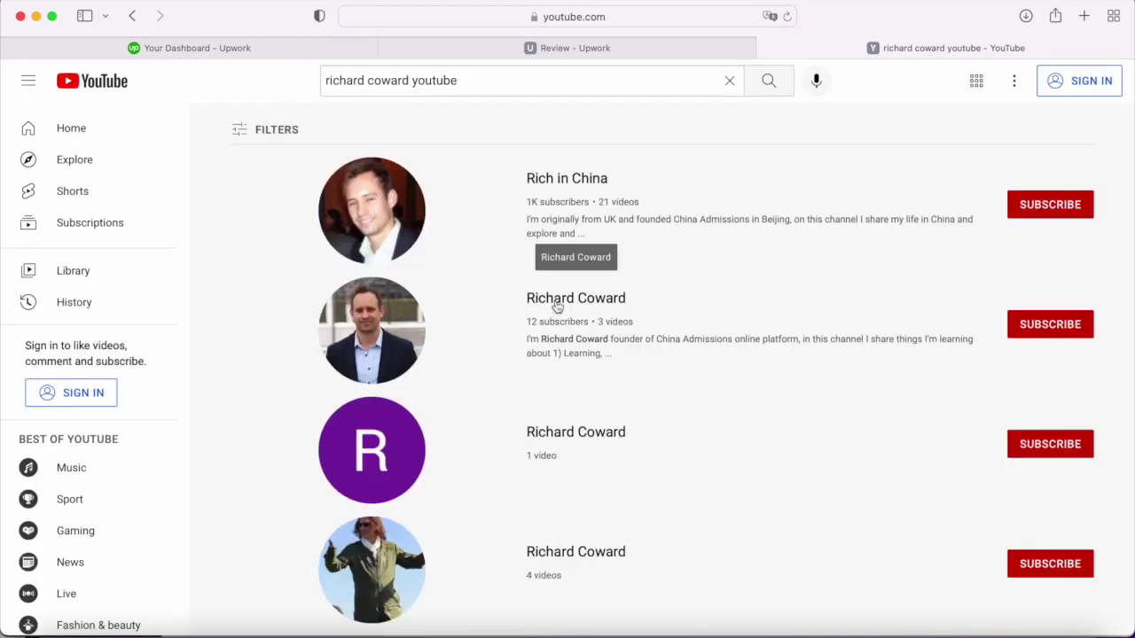
pyautogui.keyDown('super'); pyautogui.click(552, 299); pyautogui.keyUp('super')
pyautogui.click(222, 48)
# - Add the '3-4 videos per week' skills paragraph and a request for previously edited video examples
pyautogui.click(490, 50)
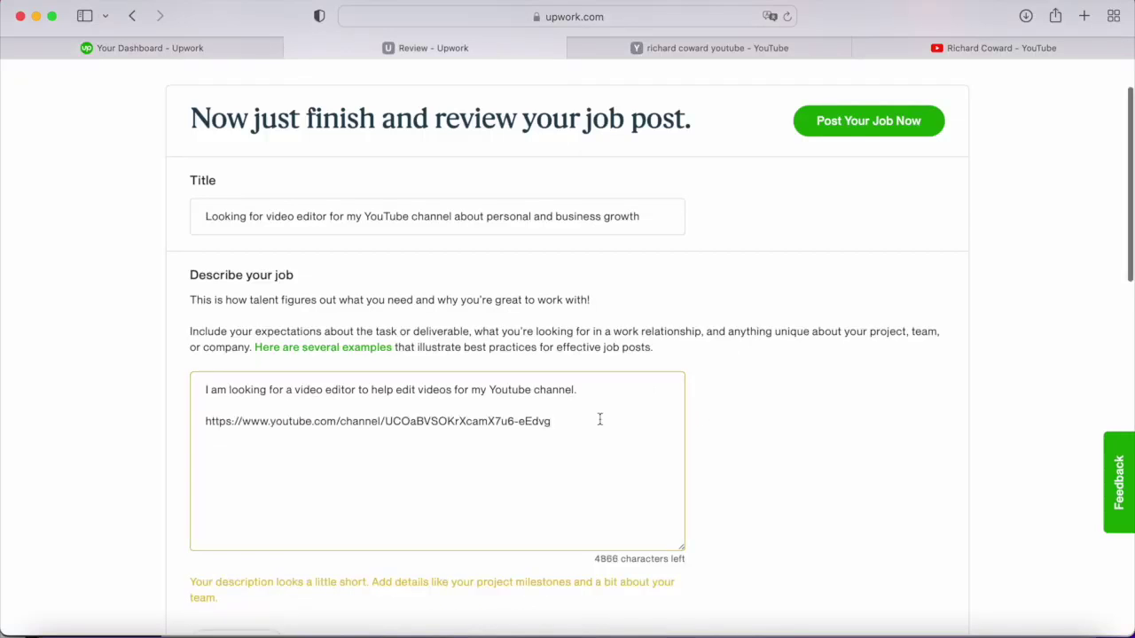
pyautogui.click(600, 417)
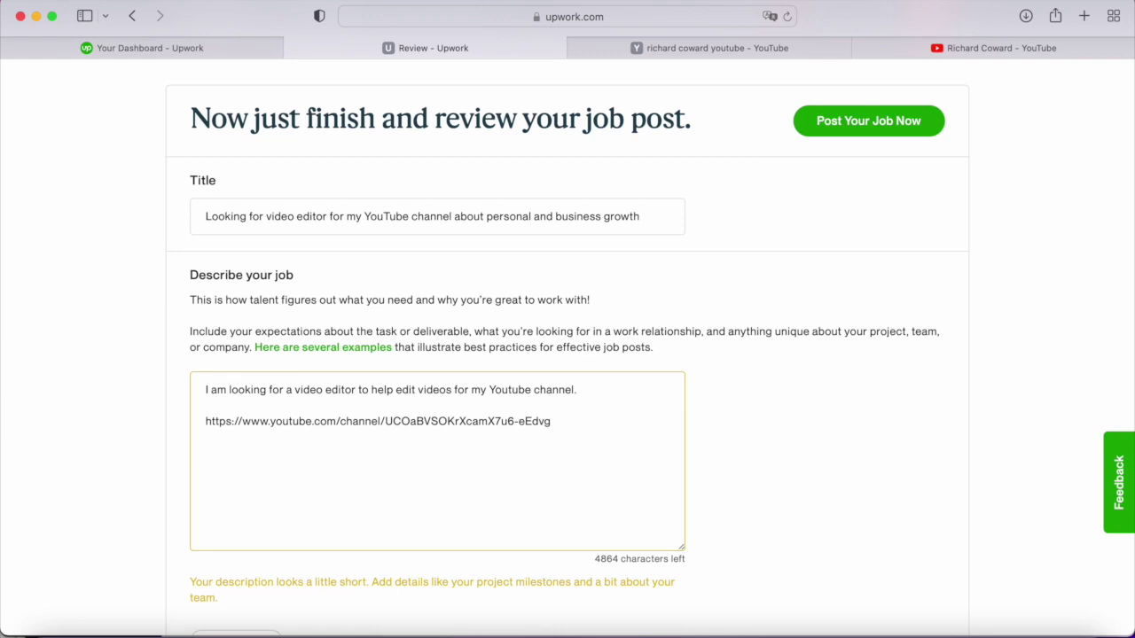
pyautogui.write('There will be 3-4')
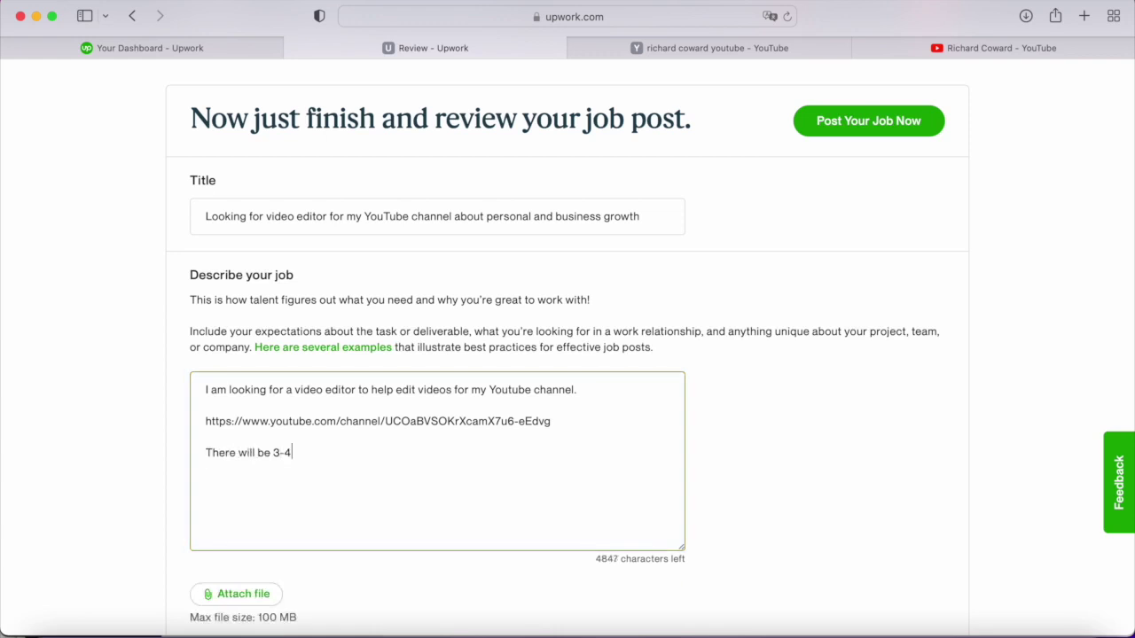
pyautogui.press('BackSpace')
pyautogui.write('5 videos per week. Look')
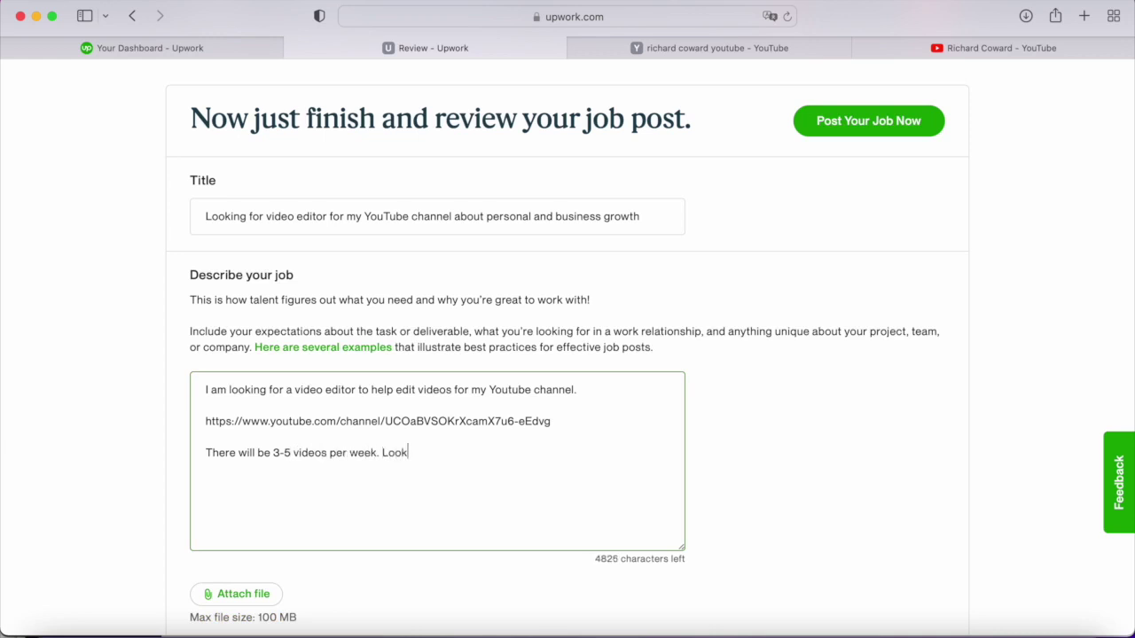
pyautogui.write('ing for someone with high quality video editing skills')
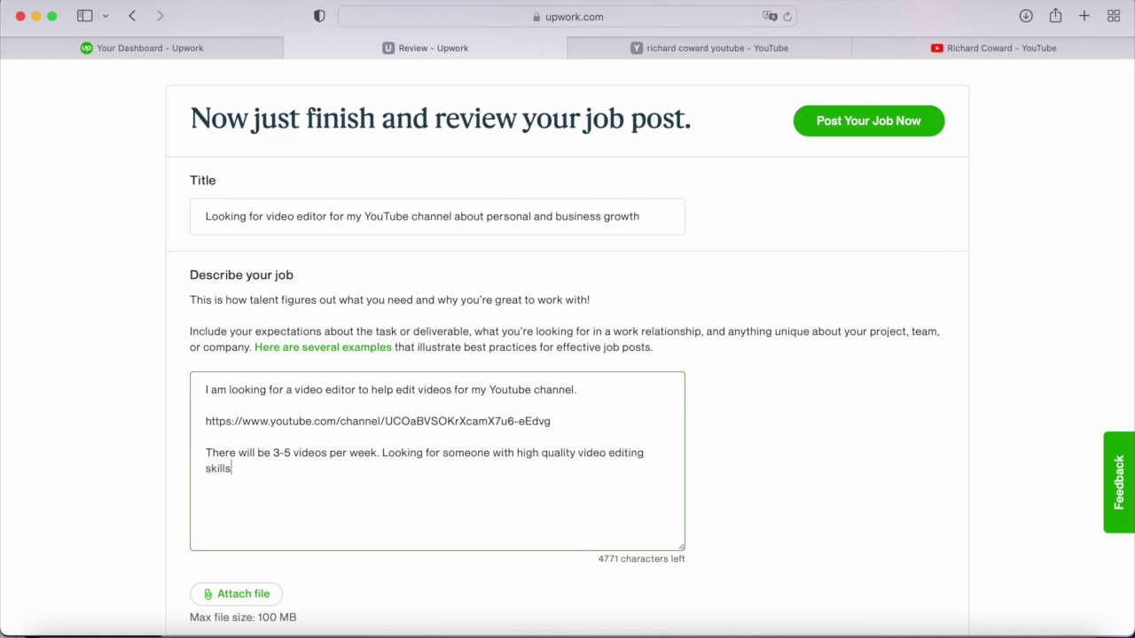
pyautogui.write(', fast communication is extremely important.')
pyautogui.press('Return')
pyautogui.press('Return')
pyautogui.write('Please share some e')
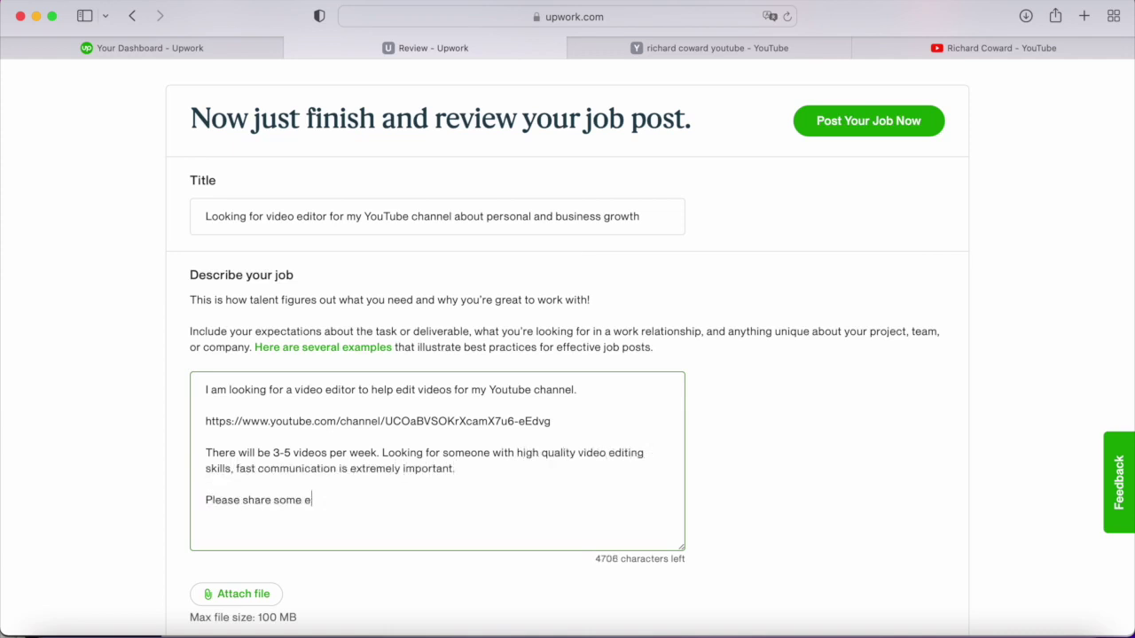
pyautogui.write("xamples of previous videos you've edited.")
# - Add a paragraph offering a one-video trial that could become a long term role
pyautogui.click(455, 468)
pyautogui.press('Return')
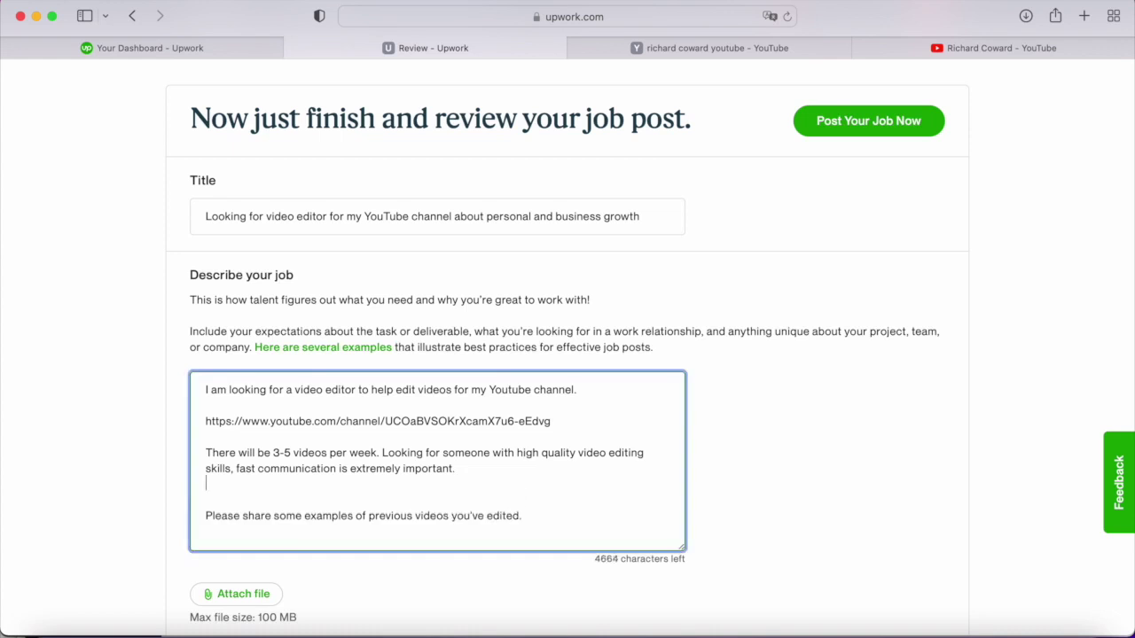
pyautogui.press('Return')
pyautogui.write('We would initially like to start with a f')
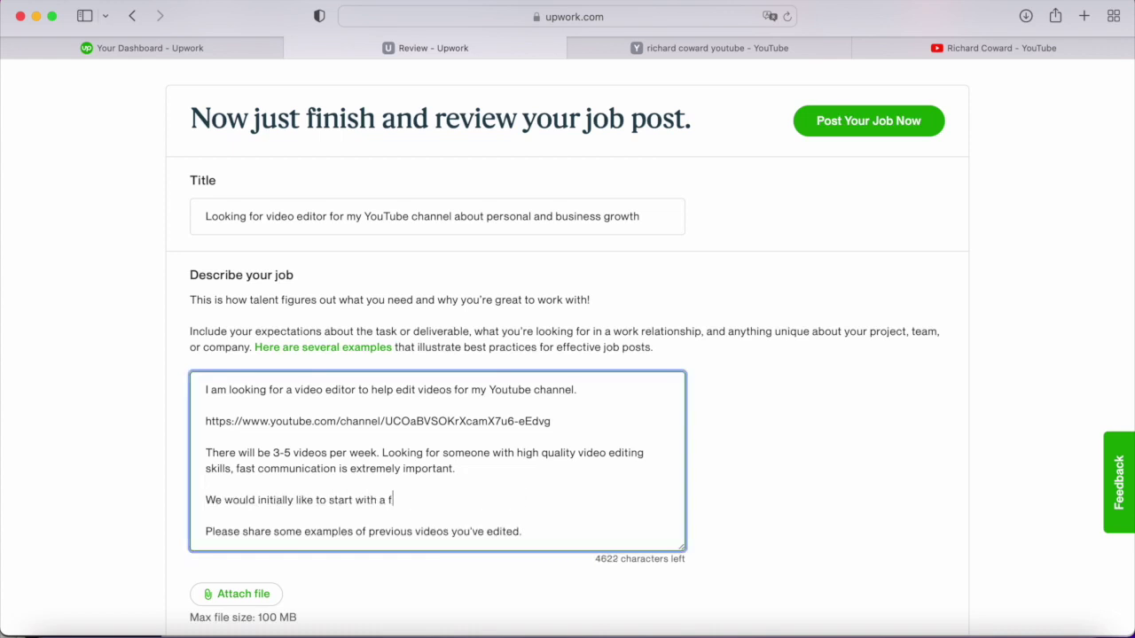
pyautogui.press('BackSpace')
pyautogui.press('BackSpace')
pyautogui.press('BackSpace')
pyautogui.write('one video and then go from there. This has a long term')
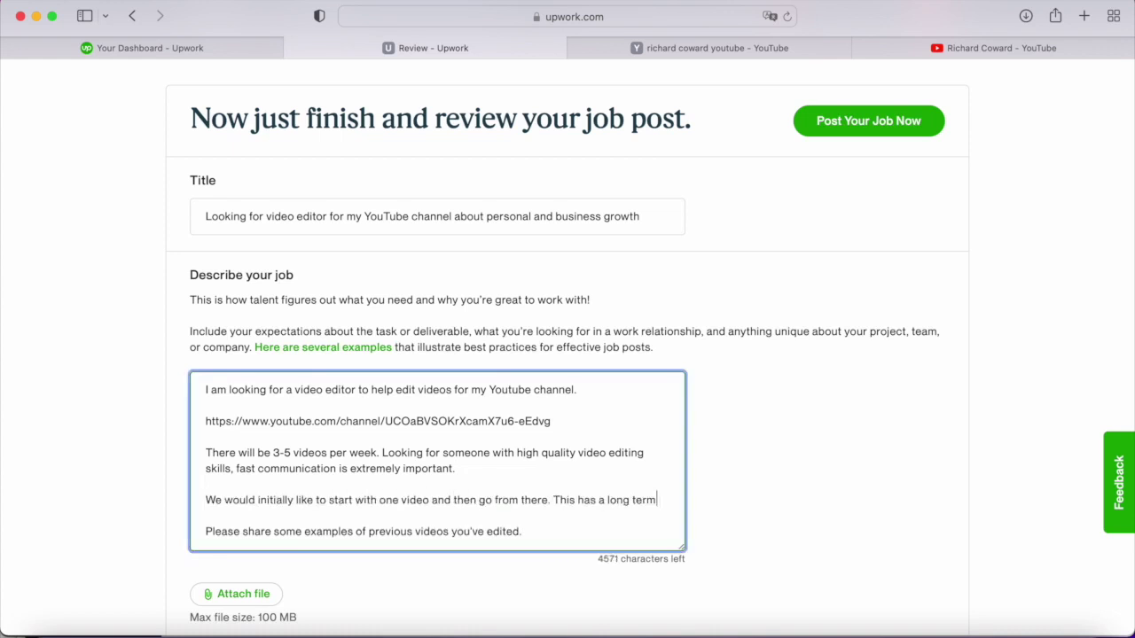
pyautogui.write(' video editing potential.')
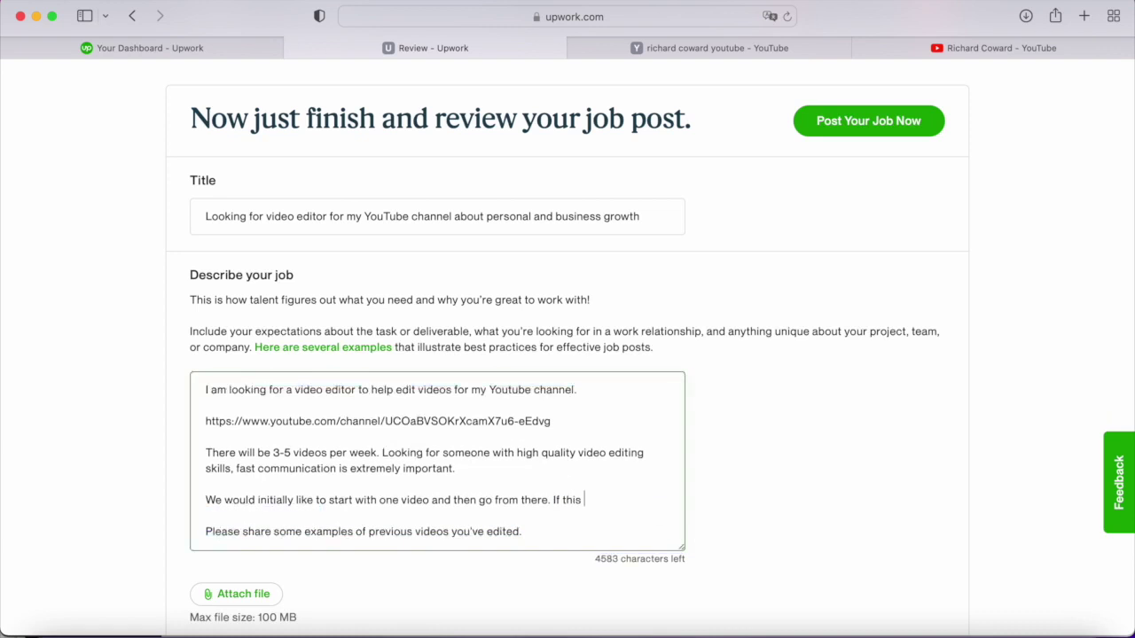
pyautogui.write('goes well there is an opportunity for ')
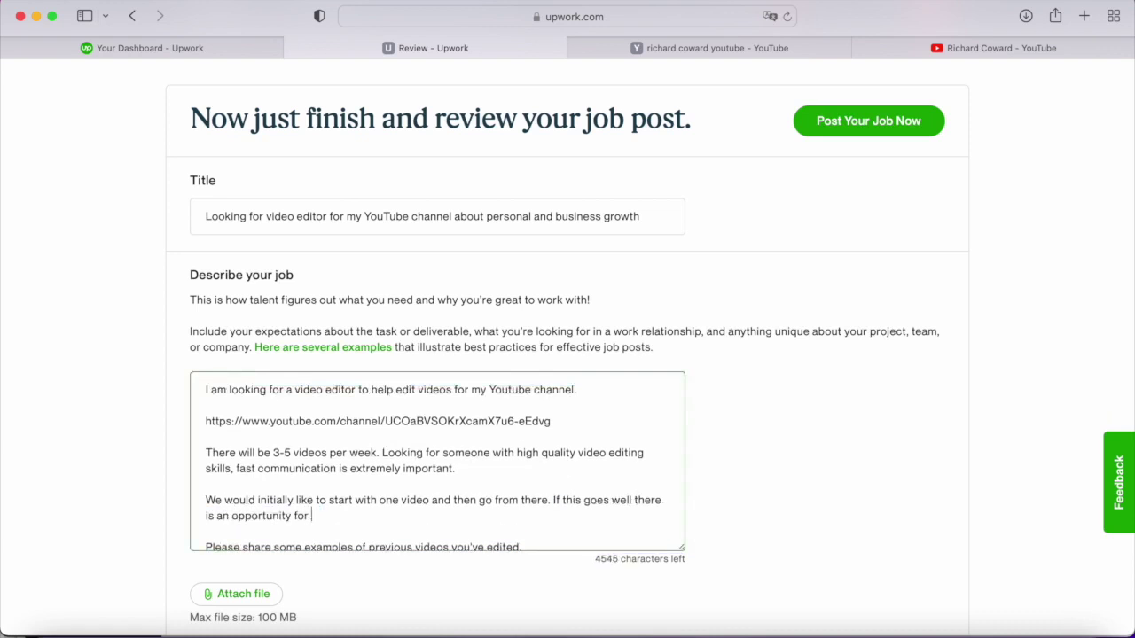
pyautogui.write('this to become a long term.')
pyautogui.click(310, 515)
pyautogui.write('this to become a')
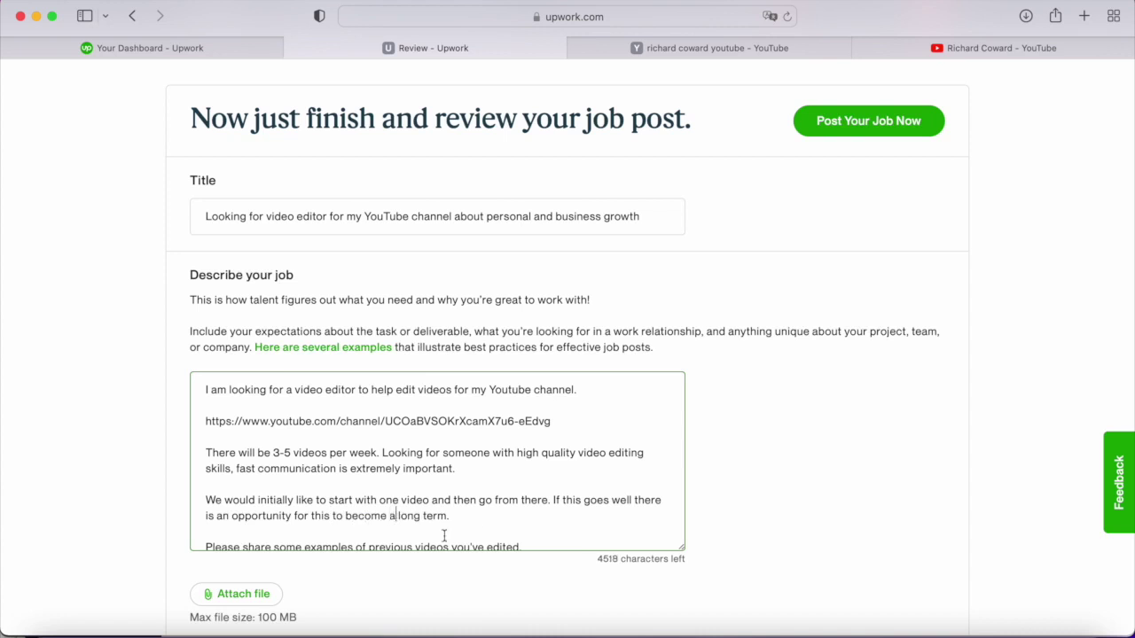
pyautogui.click(448, 515)
pyautogui.write('role')
# - Delete 'and then go from there' from the trial sentence and review the description
pyautogui.scroll(-1, 443, 514)
pyautogui.moveTo(548, 484); pyautogui.dragTo(430, 484)
pyautogui.press('BackSpace')
pyautogui.scroll(-5, 526, 453)
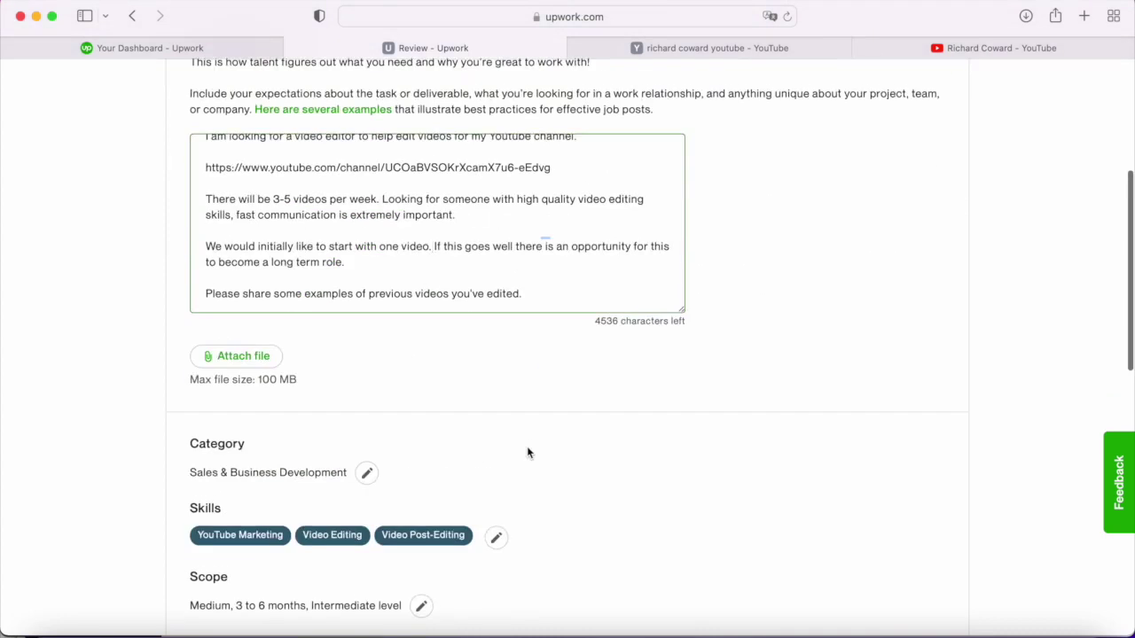
pyautogui.scroll(-5, 527, 451)
pyautogui.scroll(10, 519, 448)
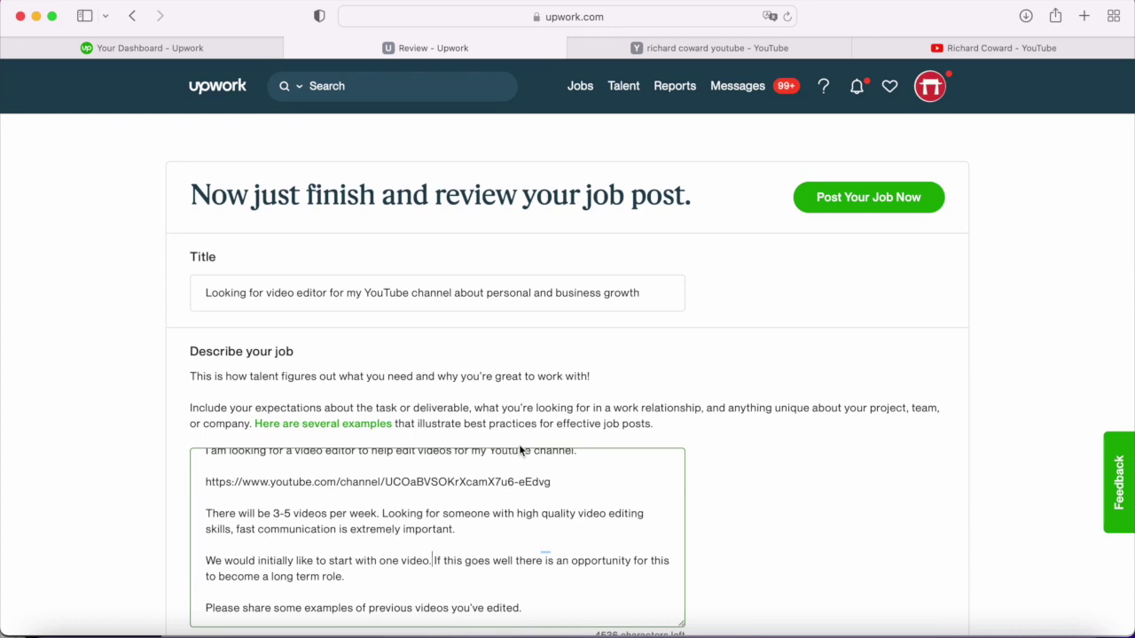
pyautogui.scroll(-1, 520, 452)
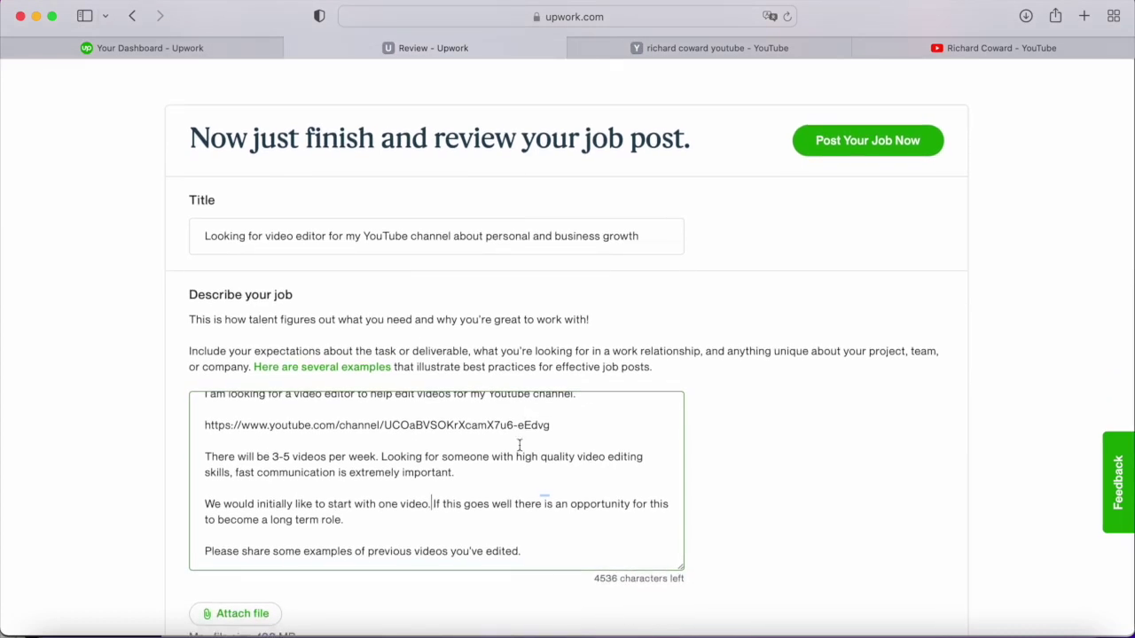
pyautogui.scroll(2, 519, 445)
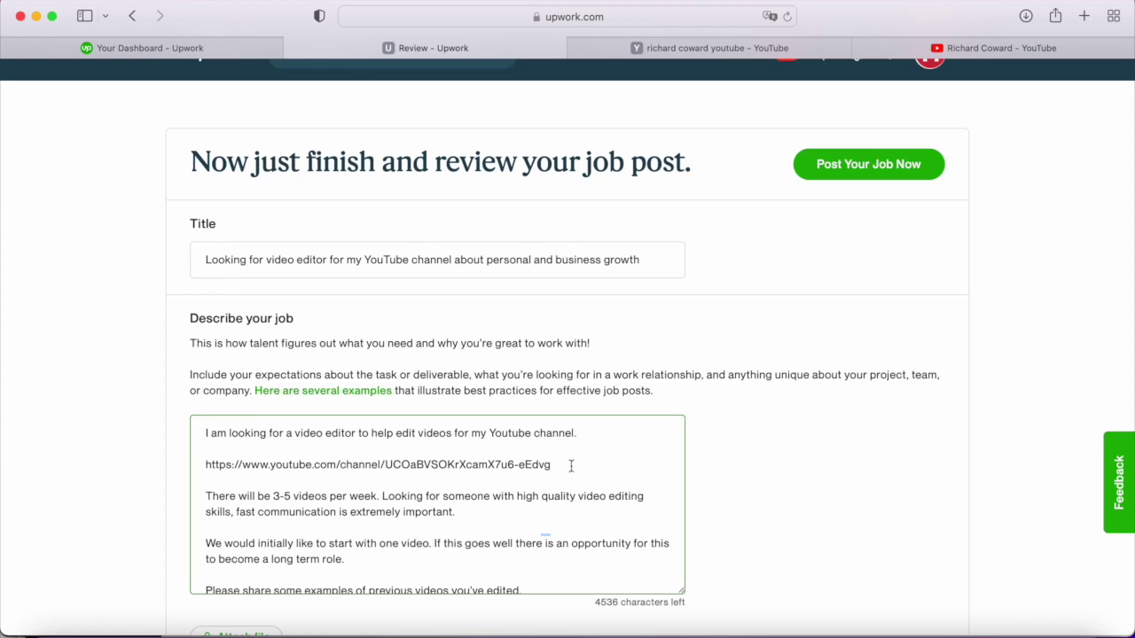
pyautogui.scroll(-1, 571, 465)
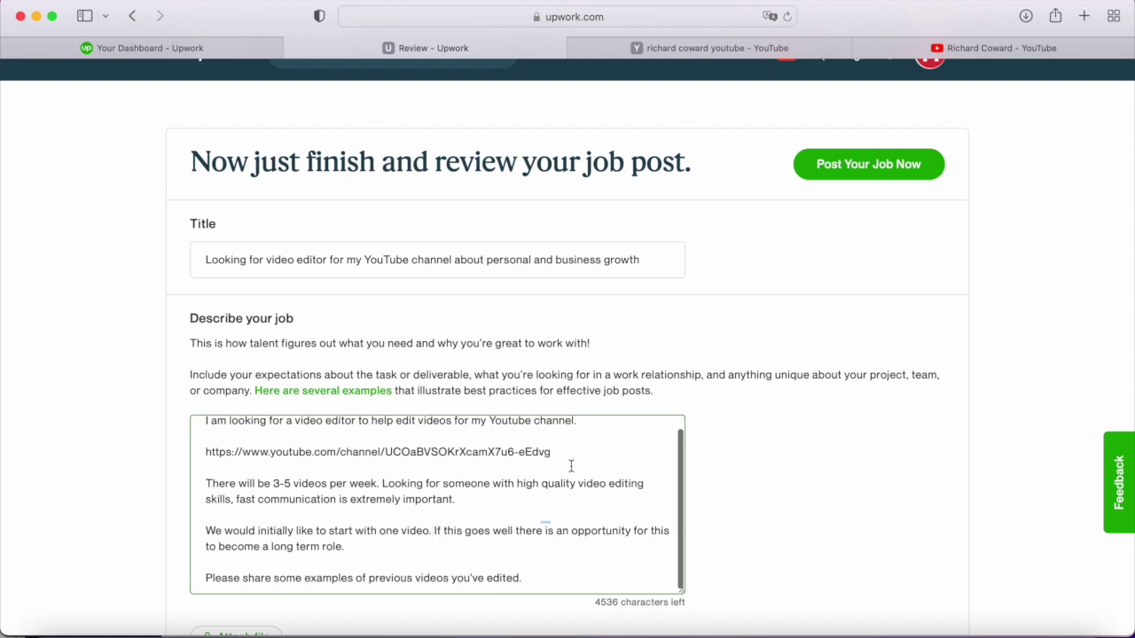
# - Type a '2000 USD' line under the channel link, then delete it
pyautogui.click(551, 452)
pyautogui.press('Return')
pyautogui.press('Return')
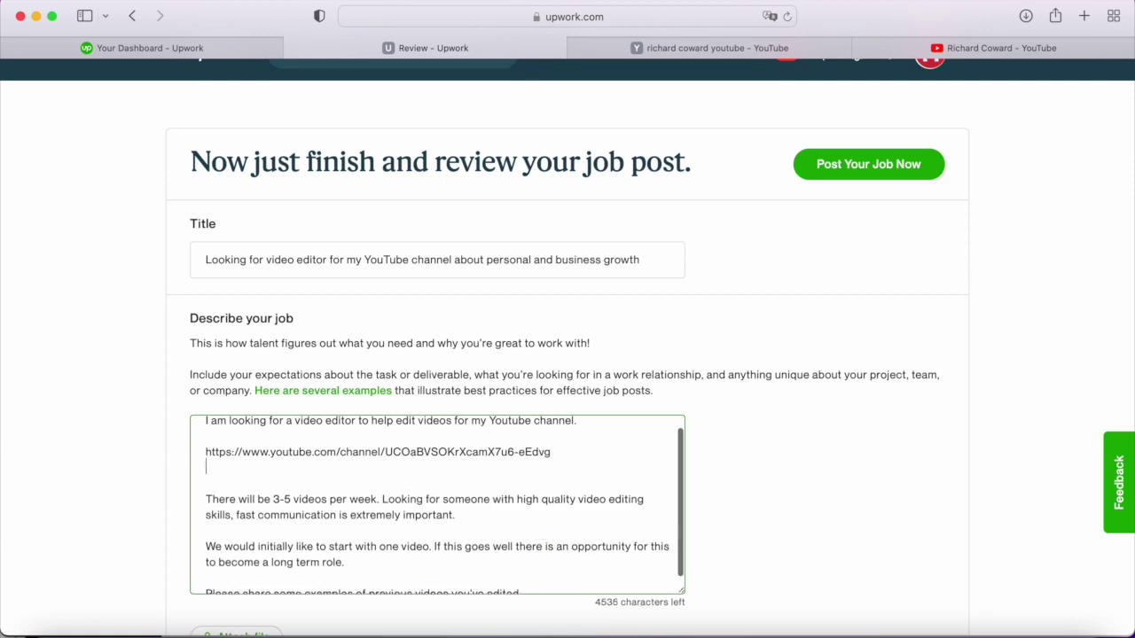
pyautogui.write('2000 USD')
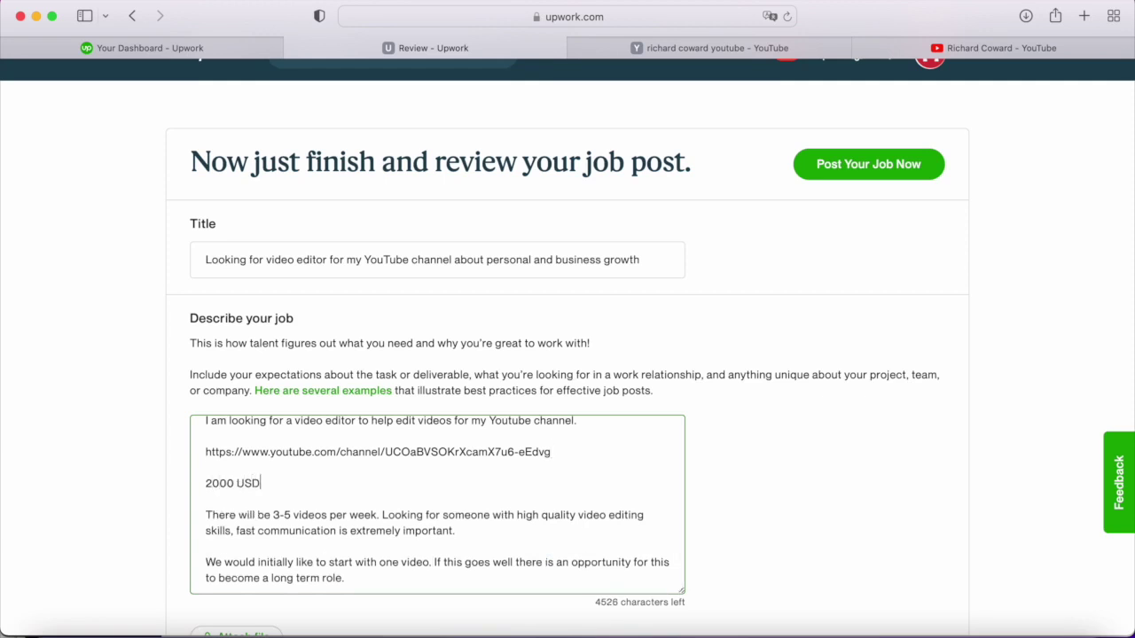
pyautogui.press('super+shift+Left')
pyautogui.press('BackSpace')
pyautogui.press('BackSpace')
pyautogui.press('BackSpace')
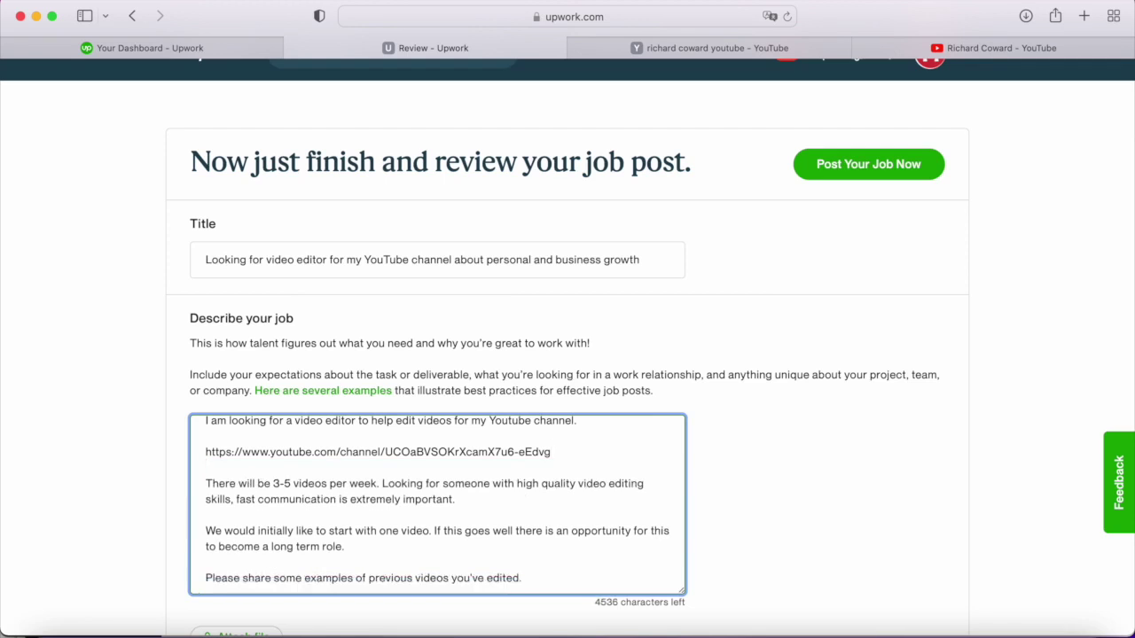
pyautogui.scroll(-1, 437, 503)
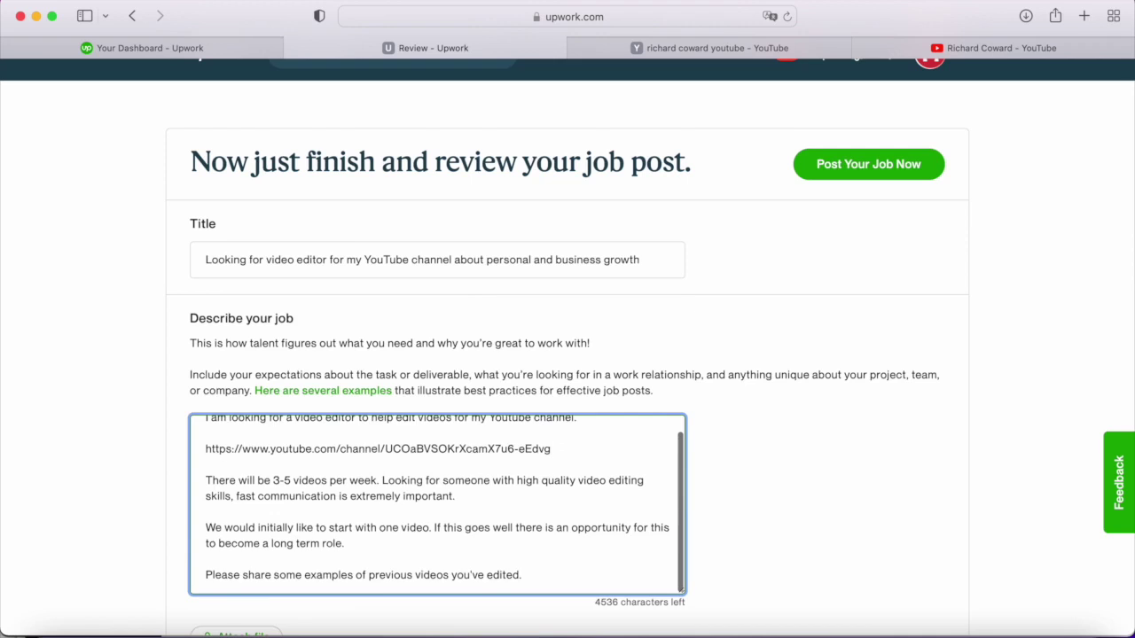
pyautogui.scroll(-2, 575, 443)
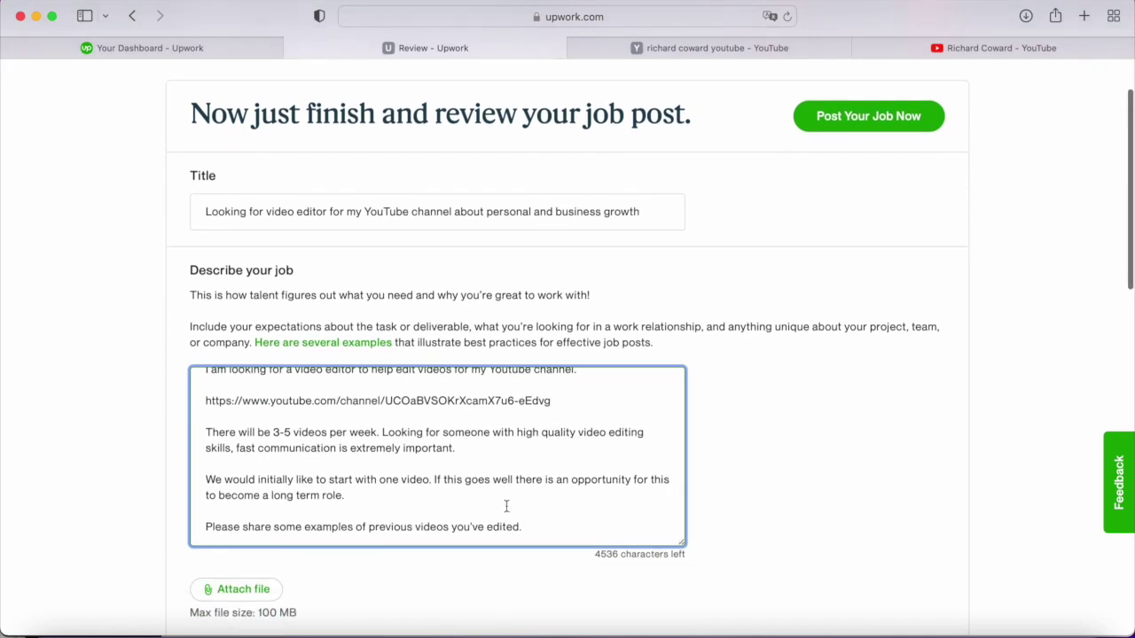
# - Add '$2000 USD' and '$15 USD' lines below the channel link, then remove both
pyautogui.click(535, 460)
pyautogui.click(535, 452)
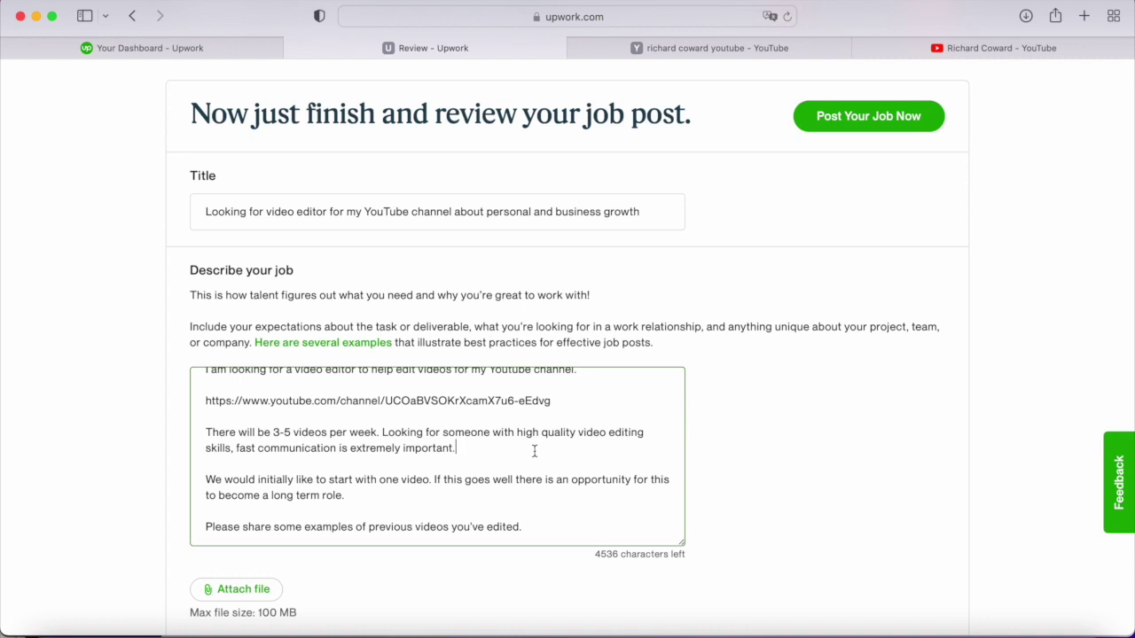
pyautogui.scroll(-10, 534, 451)
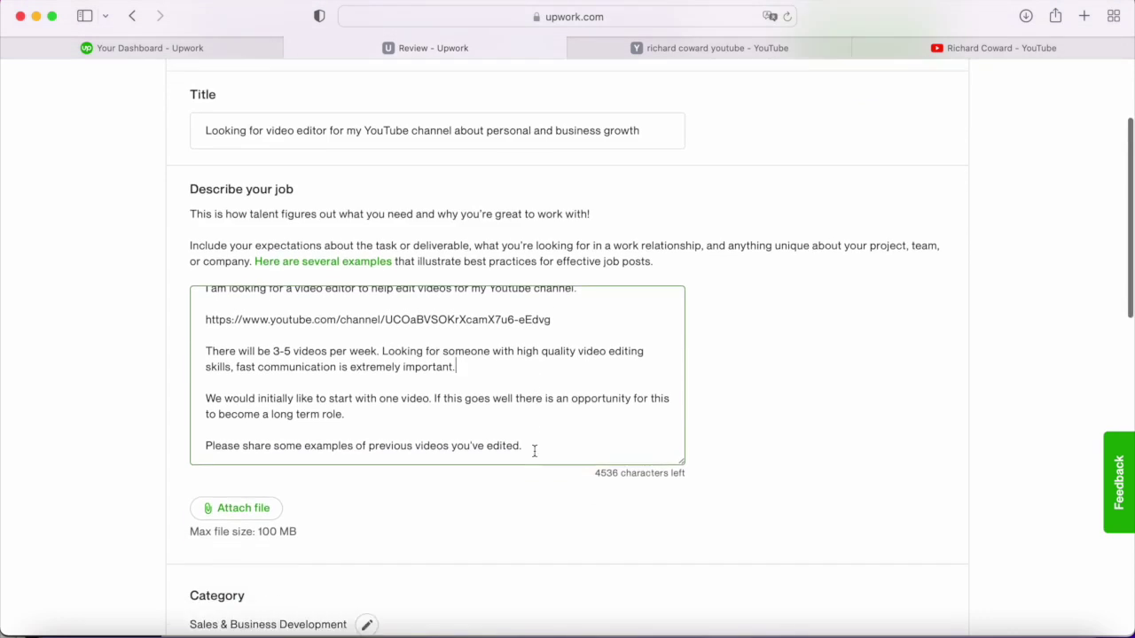
pyautogui.scroll(8, 534, 456)
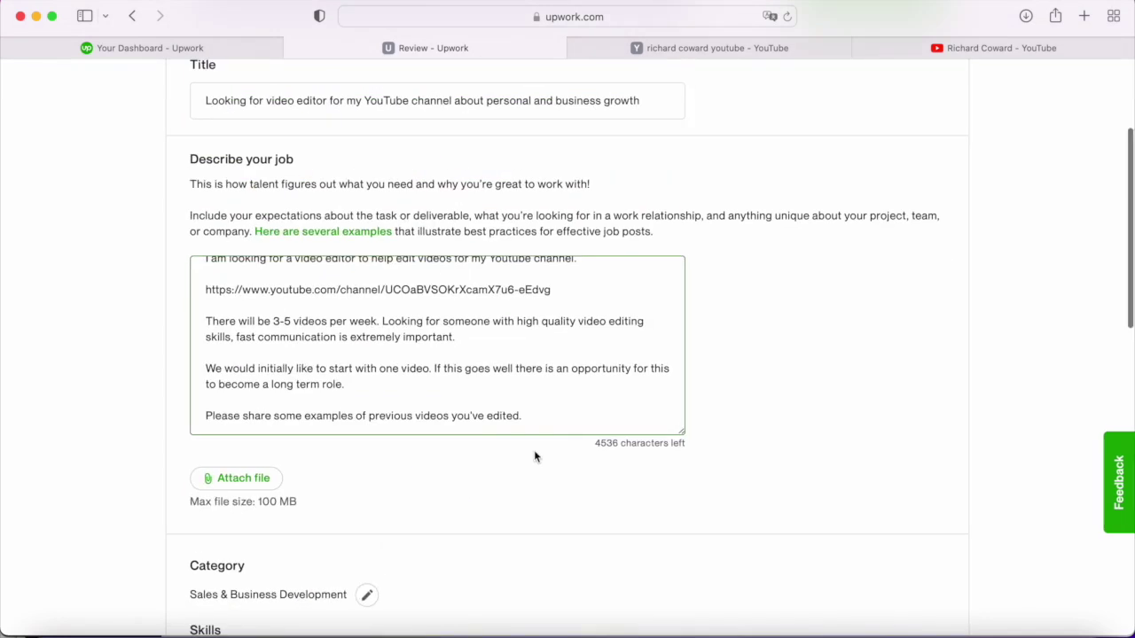
pyautogui.click(585, 286)
pyautogui.press('Return')
pyautogui.press('Return')
pyautogui.write('$2000 USD')
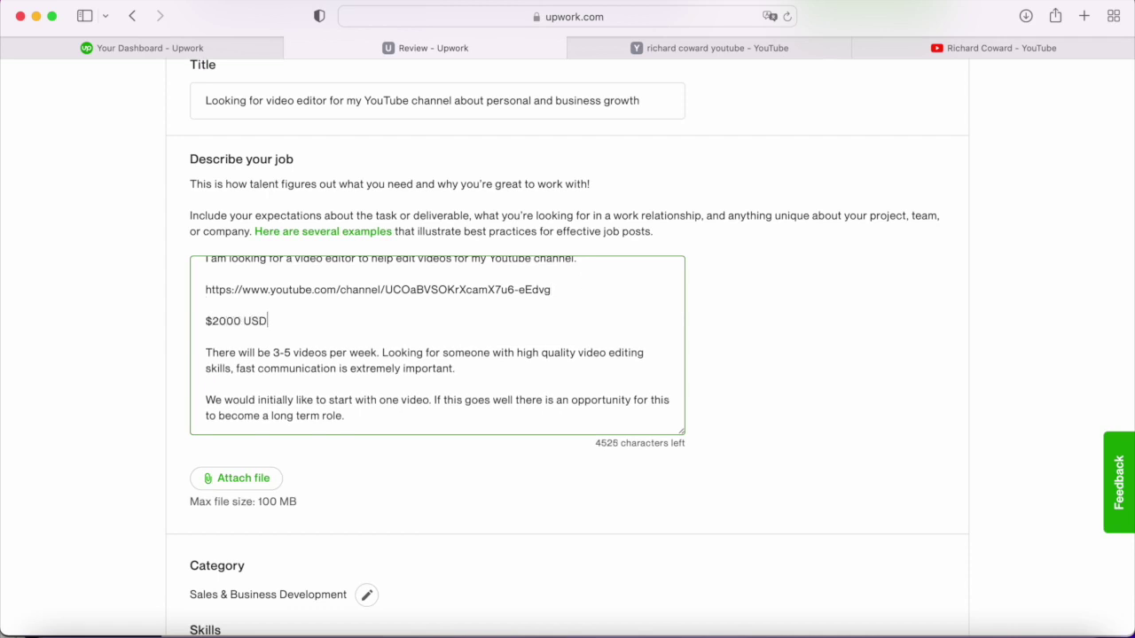
pyautogui.press('Return')
pyautogui.write('$15 USD')
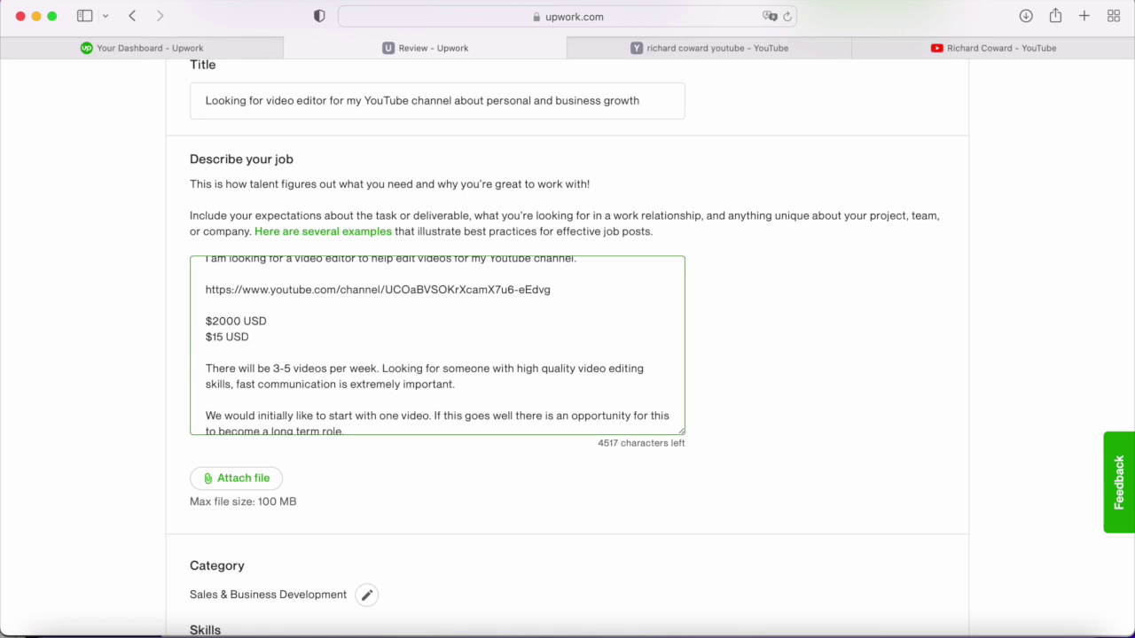
pyautogui.moveTo(248, 337); pyautogui.dragTo(162, 322)
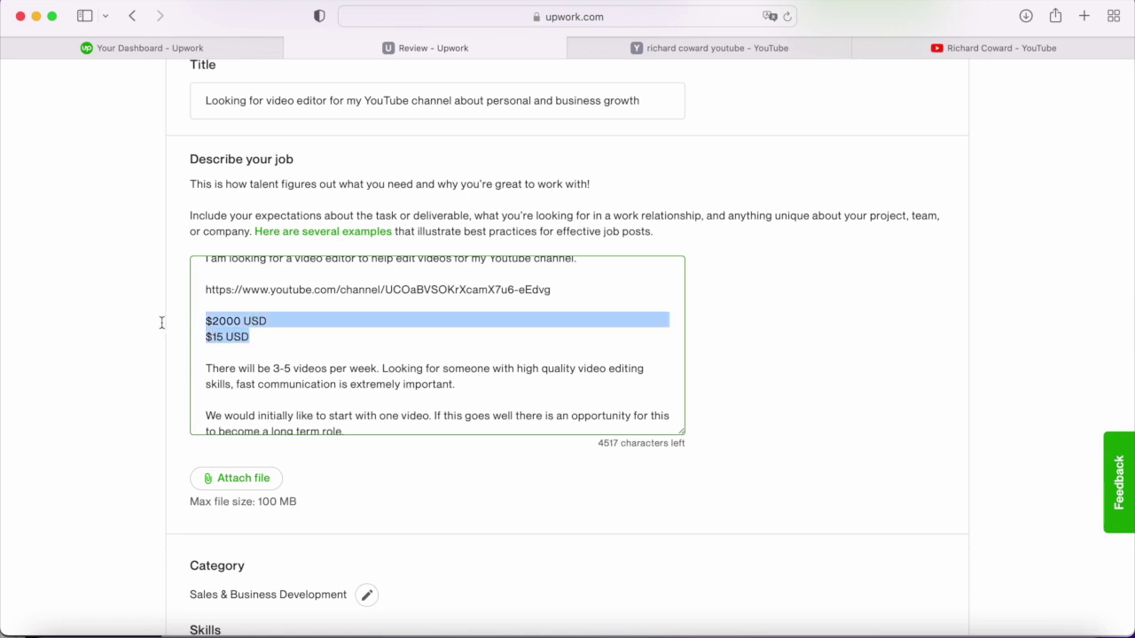
pyautogui.press('BackSpace')
pyautogui.press('BackSpace')
pyautogui.press('BackSpace')
# - Publish the job post with Post Your Job Now
pyautogui.scroll(-1, 367, 353)
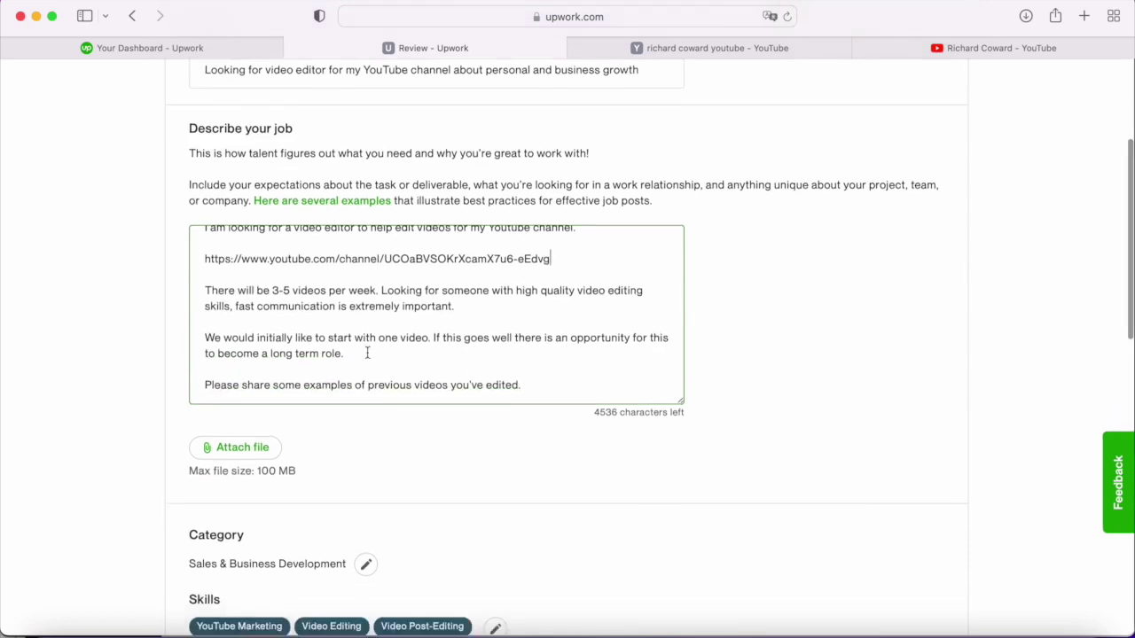
pyautogui.scroll(3, 367, 353)
pyautogui.scroll(-8, 369, 358)
pyautogui.scroll(-4, 369, 358)
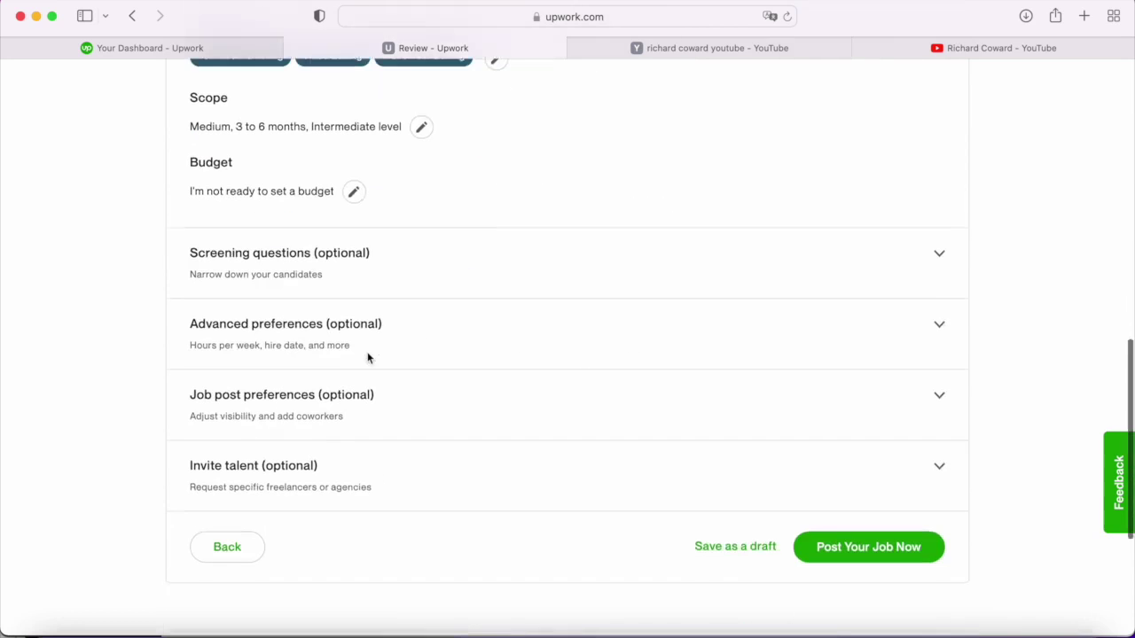
pyautogui.click(871, 553)
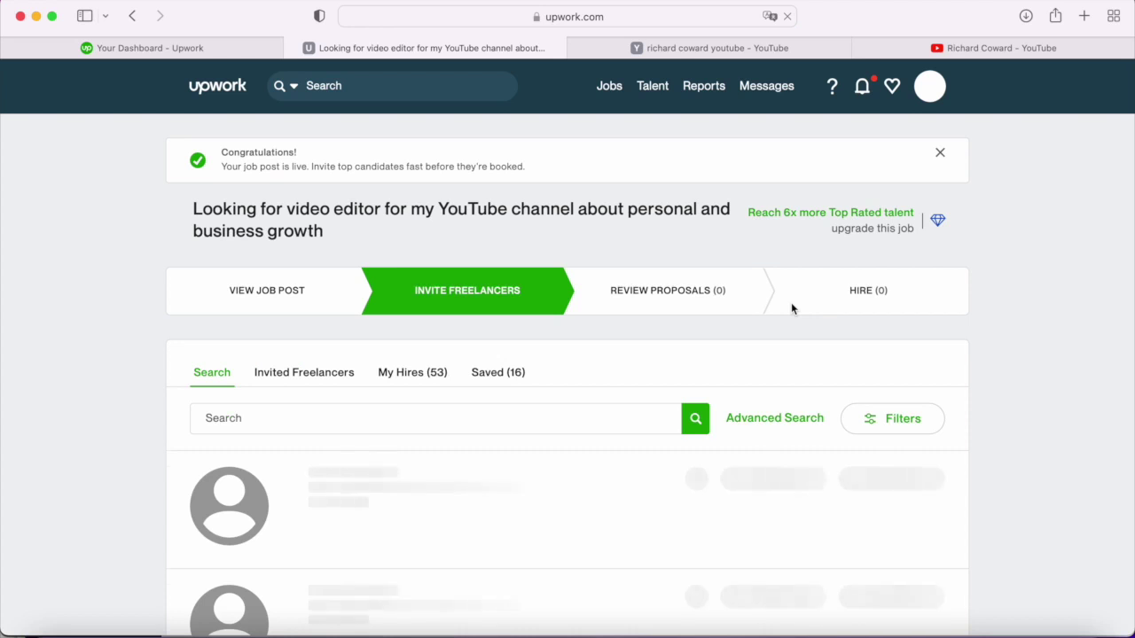
# - Expand the freelancer search filters on the Invite Freelancers page
pyautogui.scroll(-3, 532, 277)
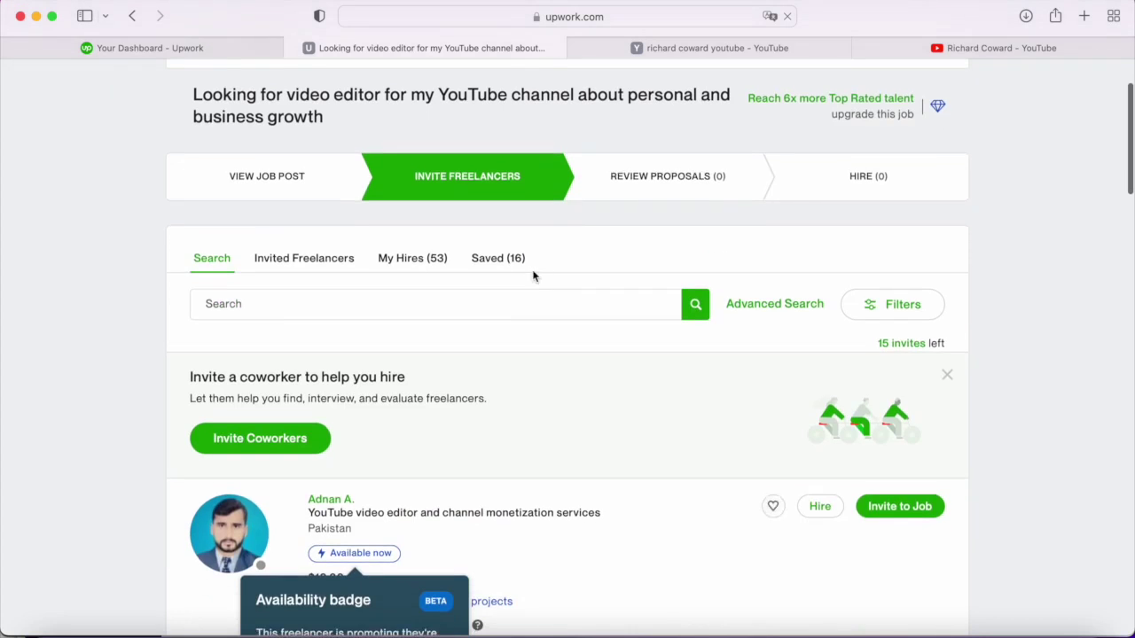
pyautogui.scroll(3, 514, 271)
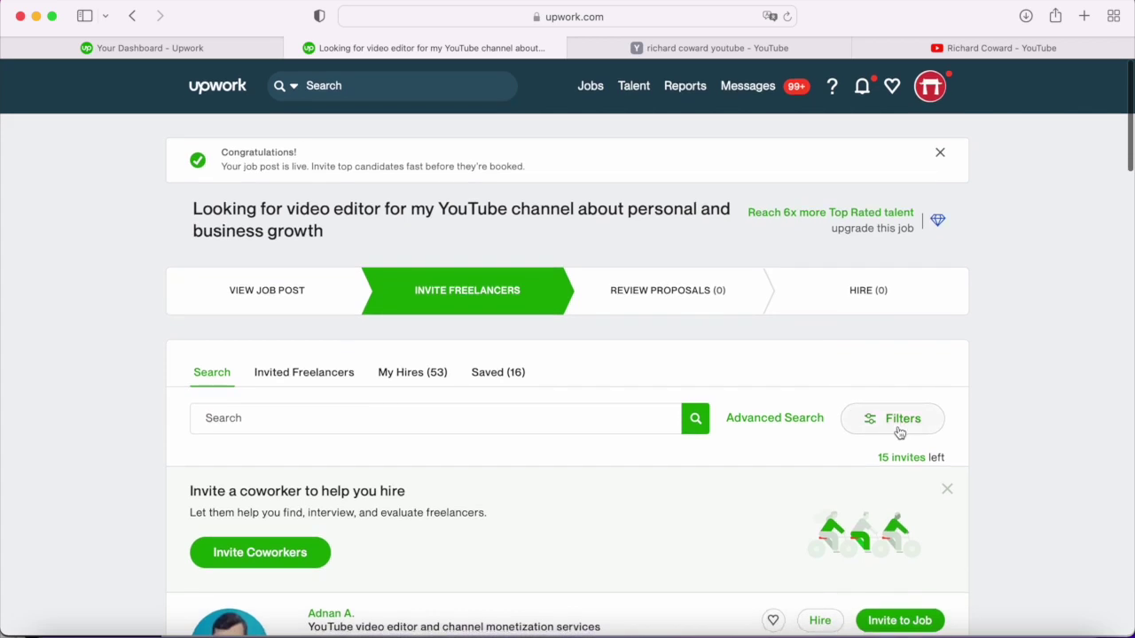
pyautogui.click(897, 431)
# - Filter the freelancer search to the Design & Creative > Video & Animation category
pyautogui.scroll(-8, 669, 417)
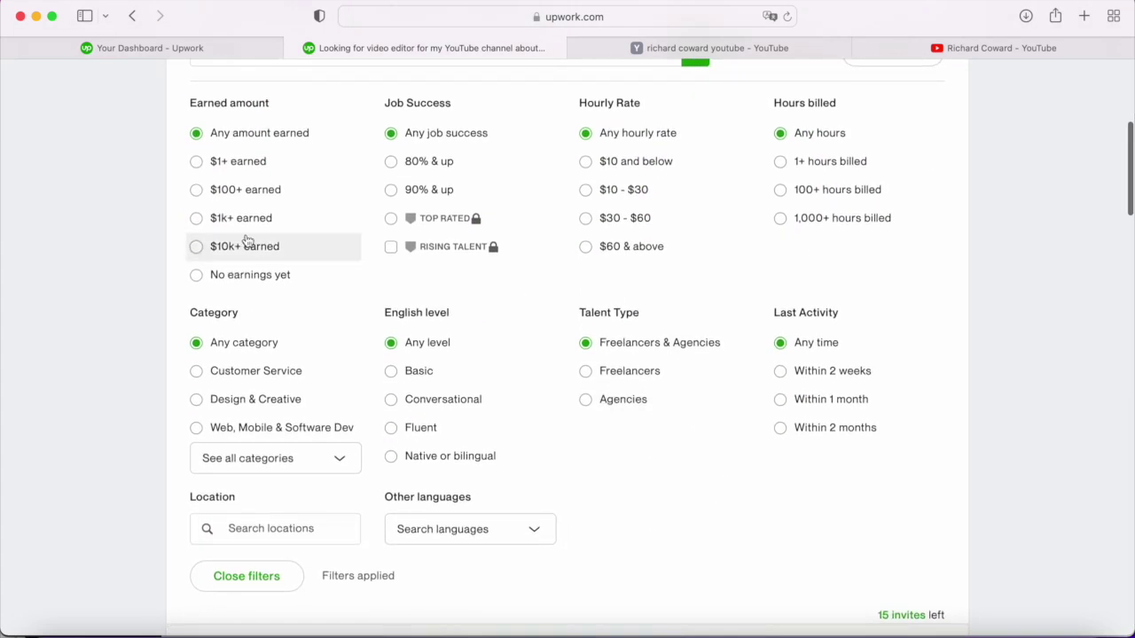
pyautogui.scroll(-2, 248, 232)
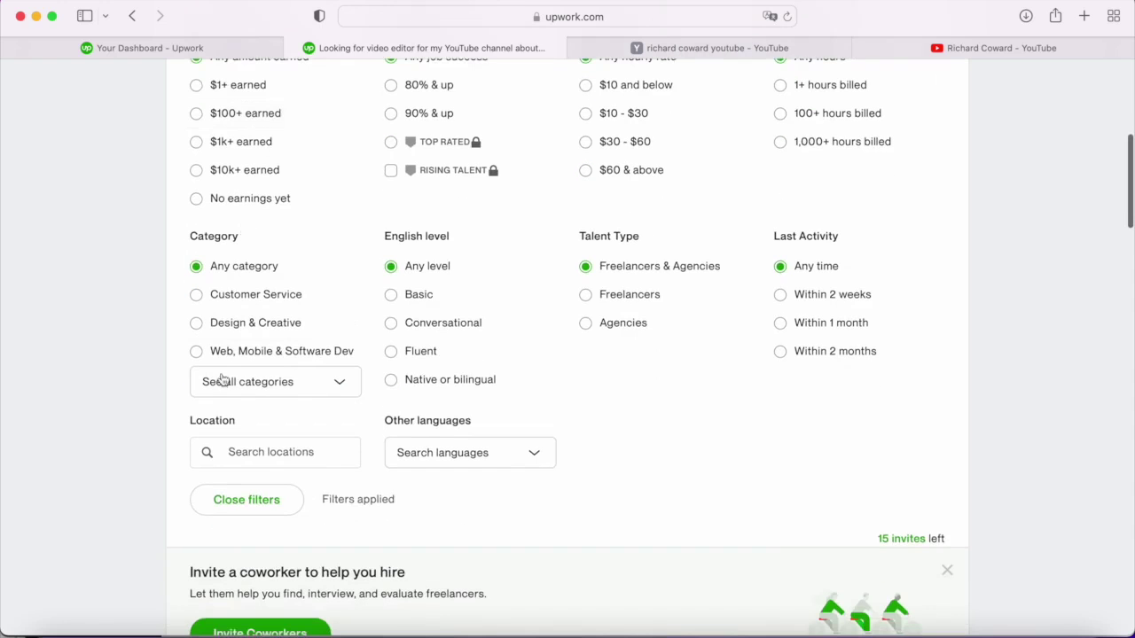
pyautogui.click(222, 382)
pyautogui.click(286, 392)
pyautogui.click(286, 393)
pyautogui.scroll(-2, 284, 428)
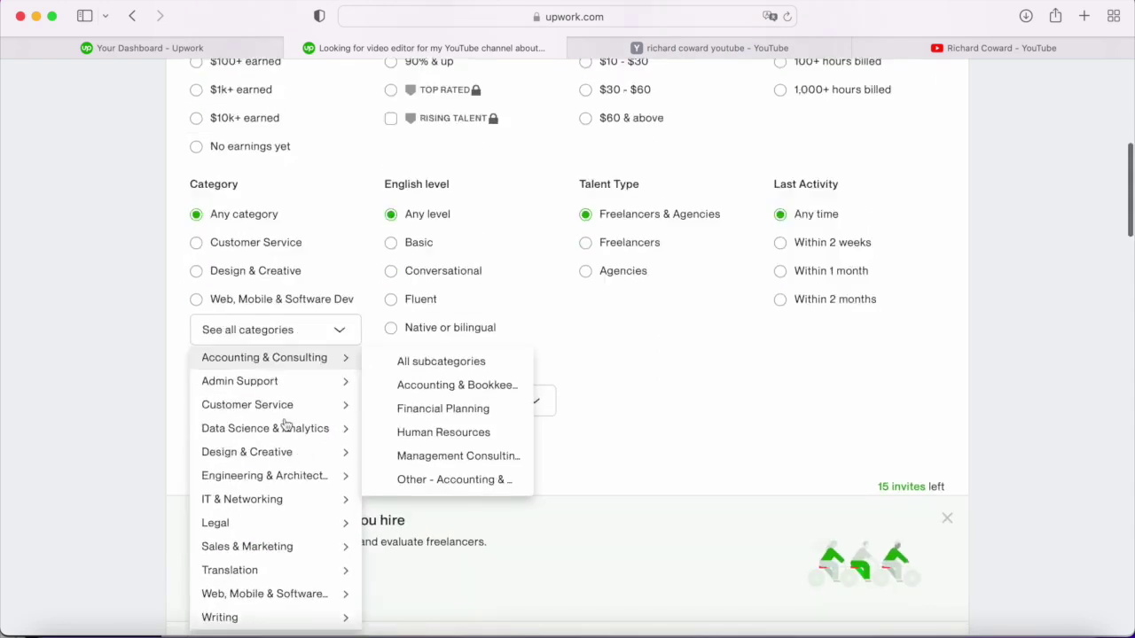
pyautogui.moveTo(283, 555)
pyautogui.moveTo(299, 405)
pyautogui.scroll(-1, 451, 560)
pyautogui.click(451, 559)
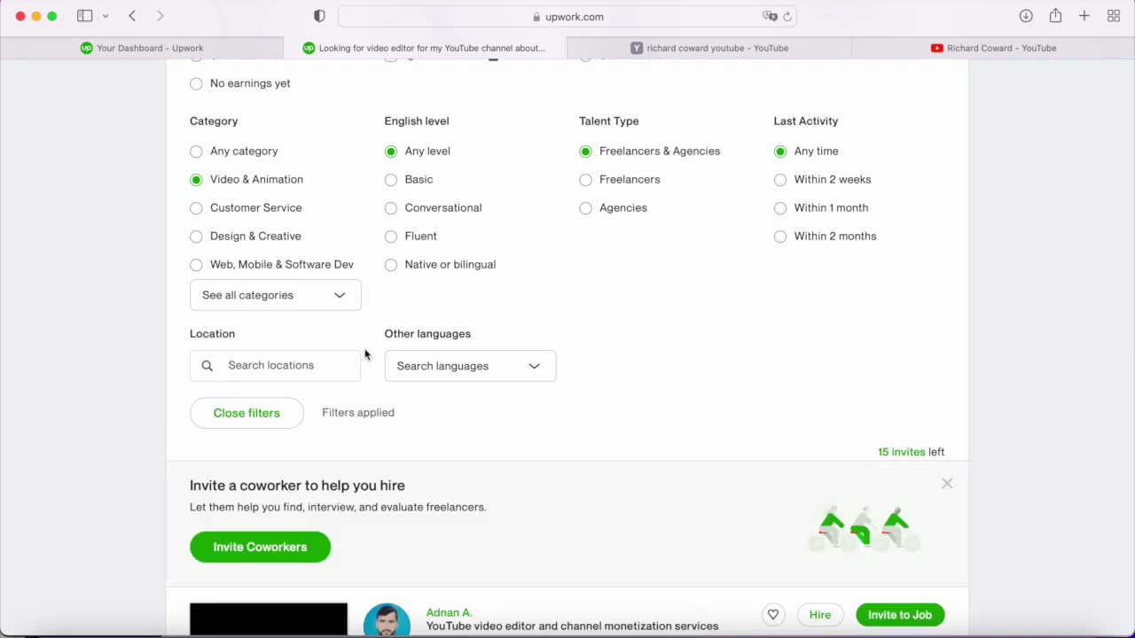
# - Require native or bilingual English, a $10 - $30 hourly rate, and individual freelancers only
pyautogui.scroll(2, 364, 354)
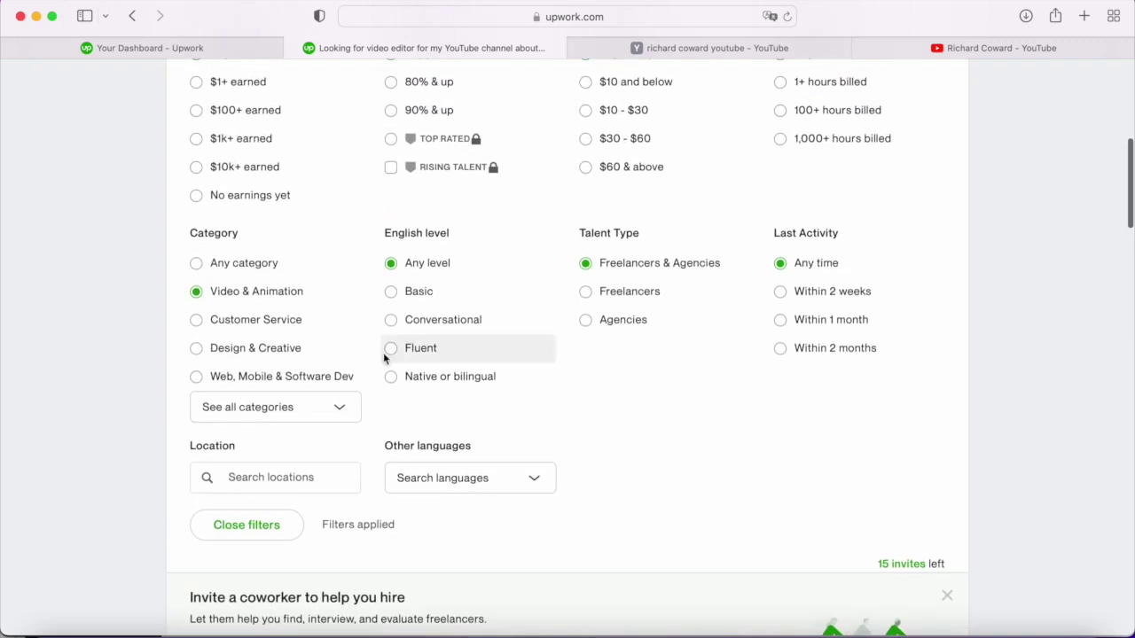
pyautogui.click(392, 375)
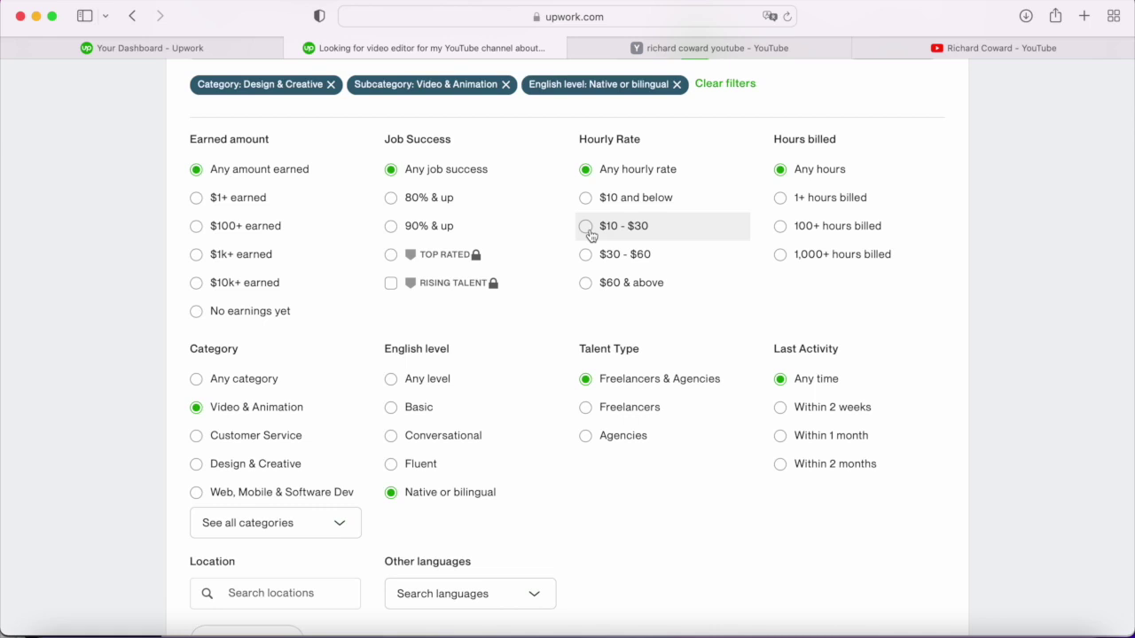
pyautogui.click(589, 231)
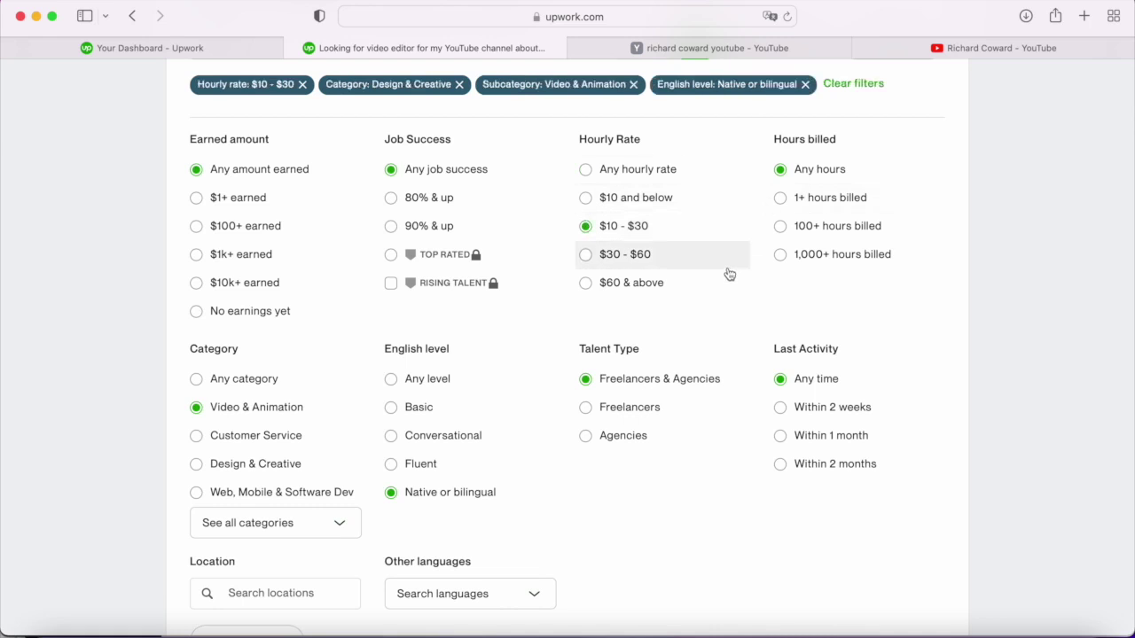
pyautogui.click(586, 412)
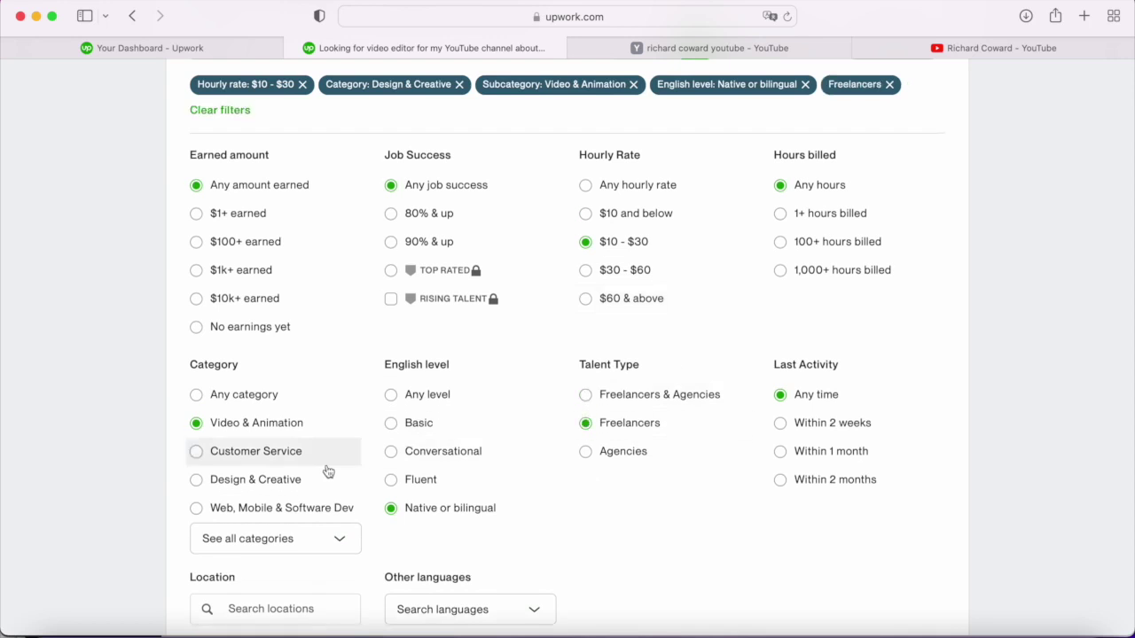
pyautogui.scroll(-6, 296, 461)
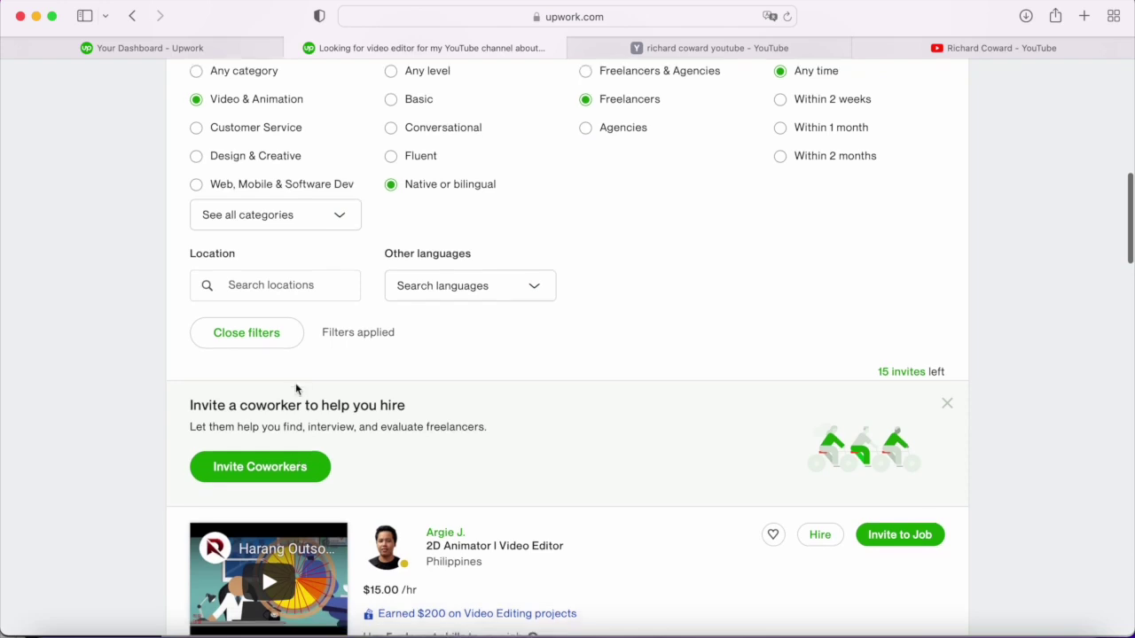
pyautogui.scroll(-4, 296, 388)
pyautogui.scroll(-2, 284, 260)
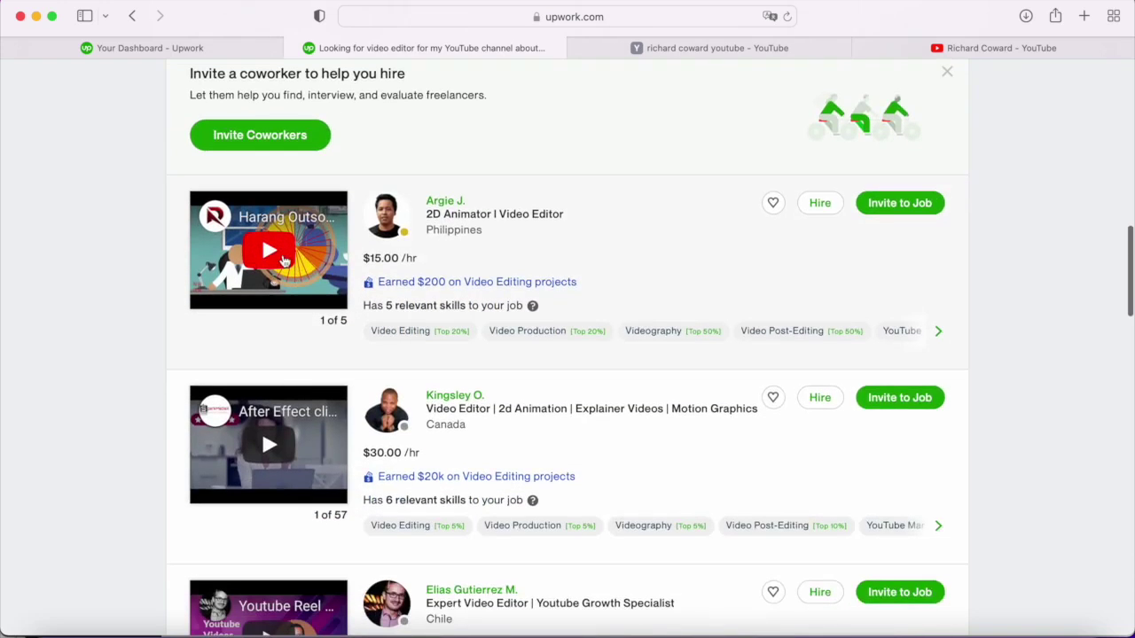
pyautogui.click(274, 272)
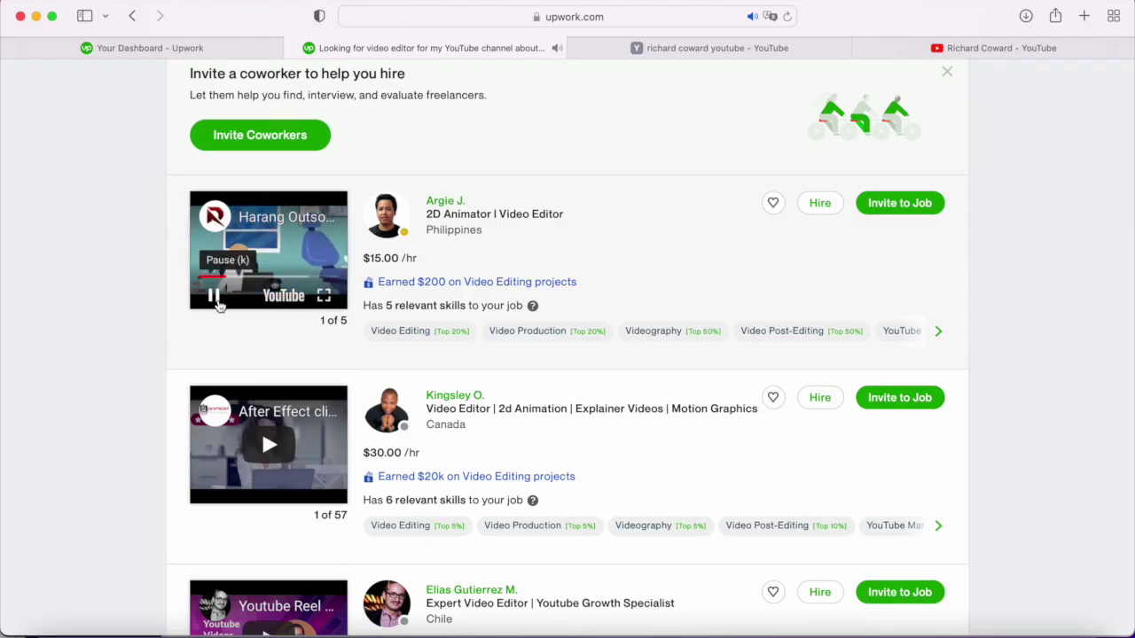
pyautogui.click(217, 300)
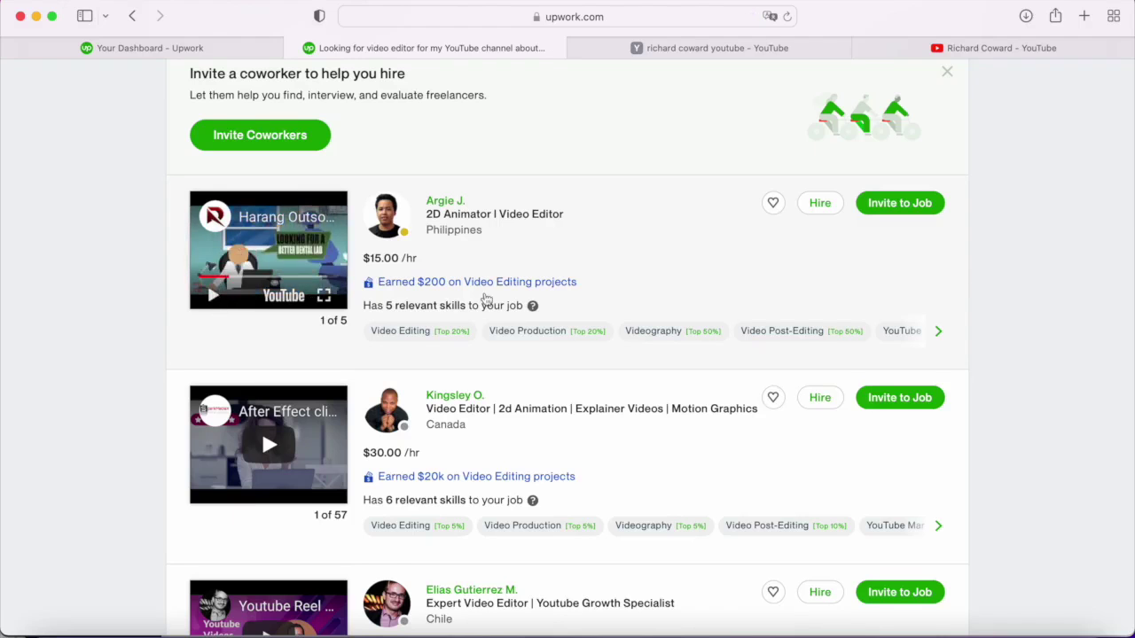
pyautogui.scroll(-5, 486, 299)
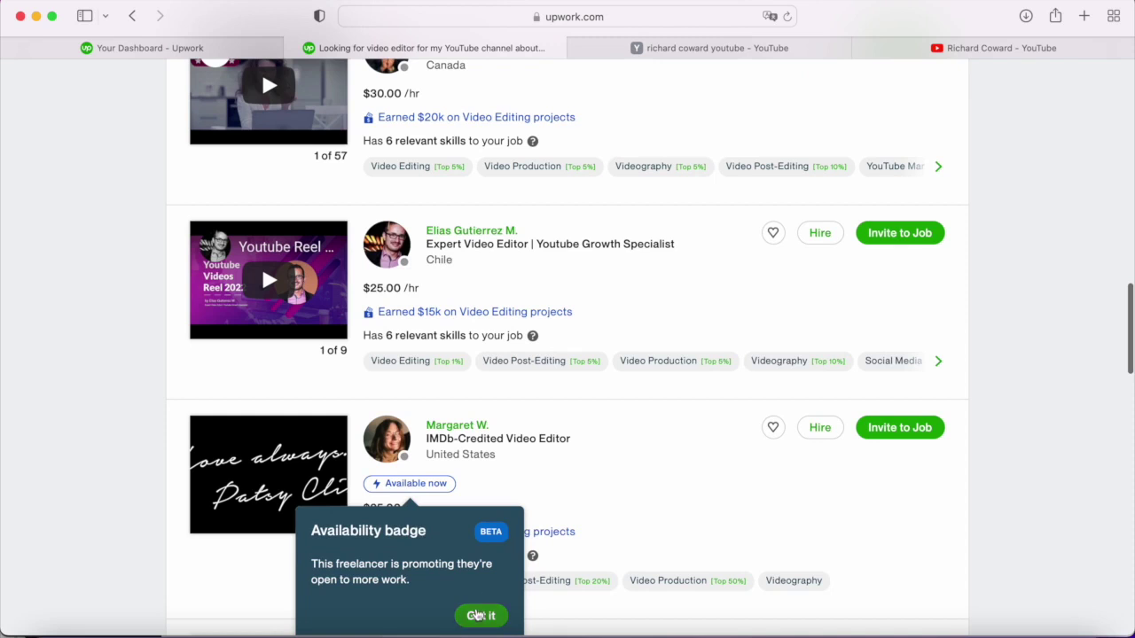
pyautogui.click(478, 615)
pyautogui.scroll(-5, 494, 494)
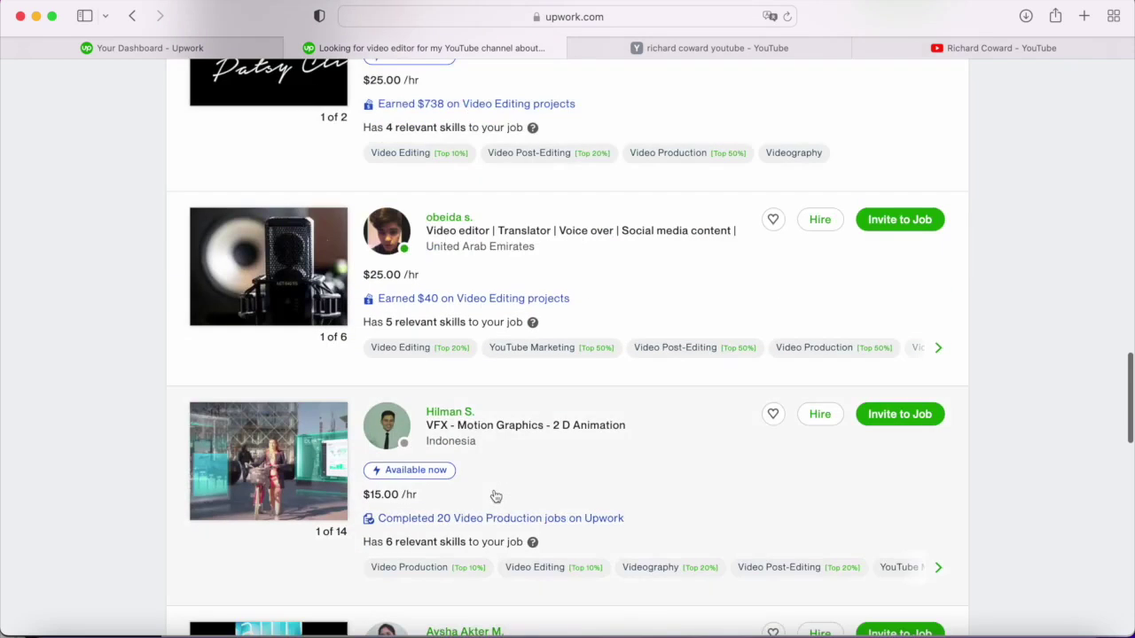
pyautogui.scroll(-2, 494, 497)
pyautogui.scroll(-2, 494, 496)
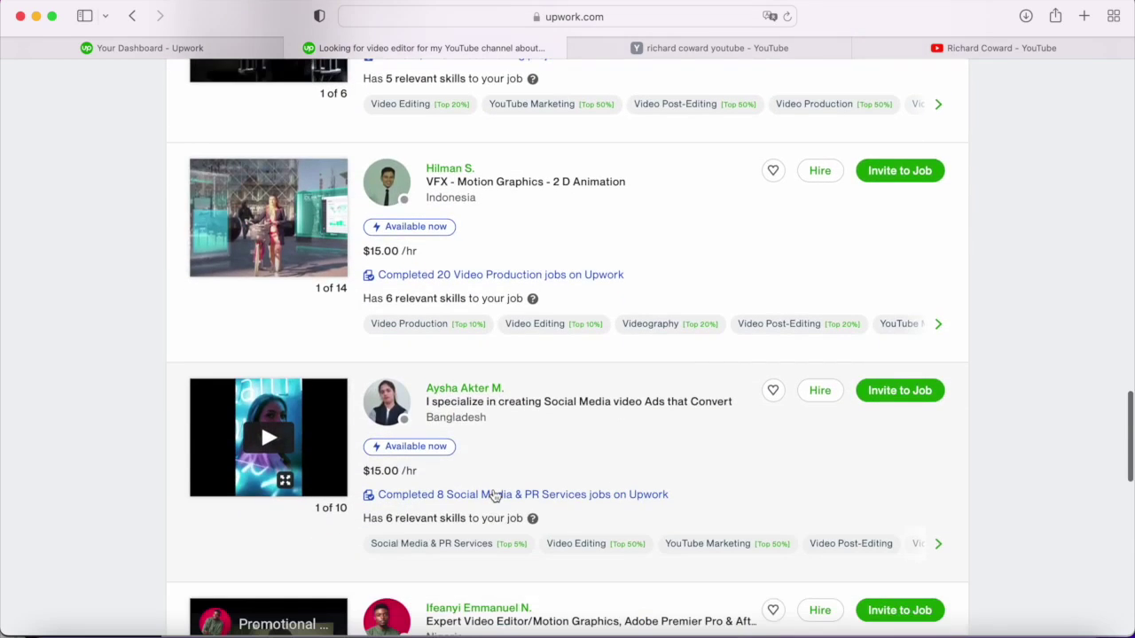
pyautogui.scroll(-3, 493, 496)
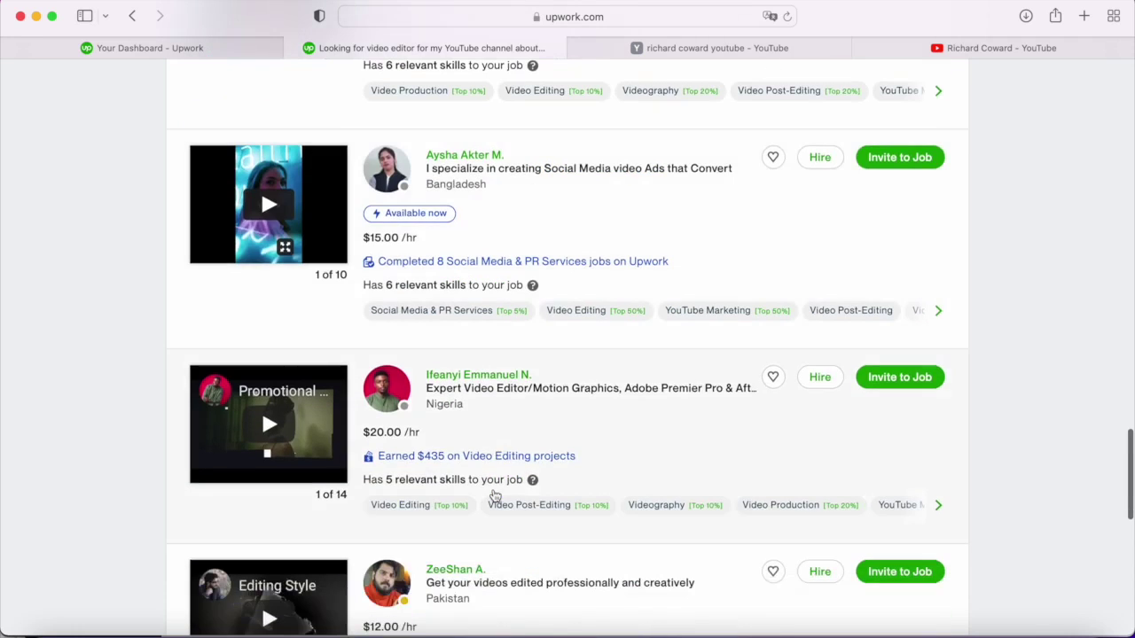
pyautogui.scroll(-3, 494, 496)
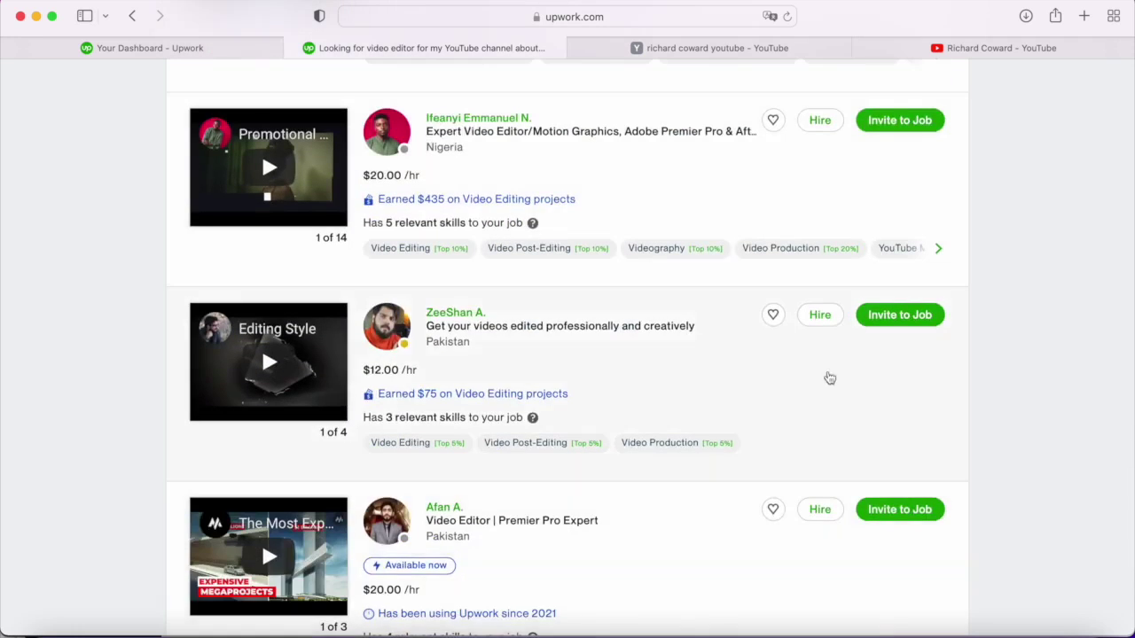
pyautogui.scroll(-3, 859, 390)
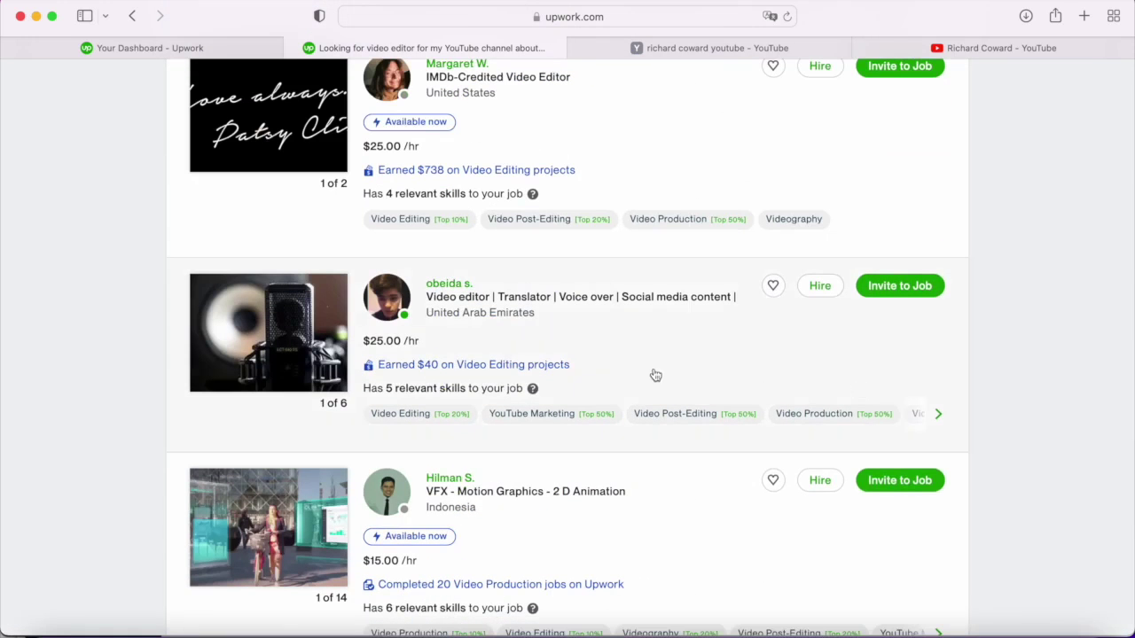
pyautogui.scroll(2, 805, 213)
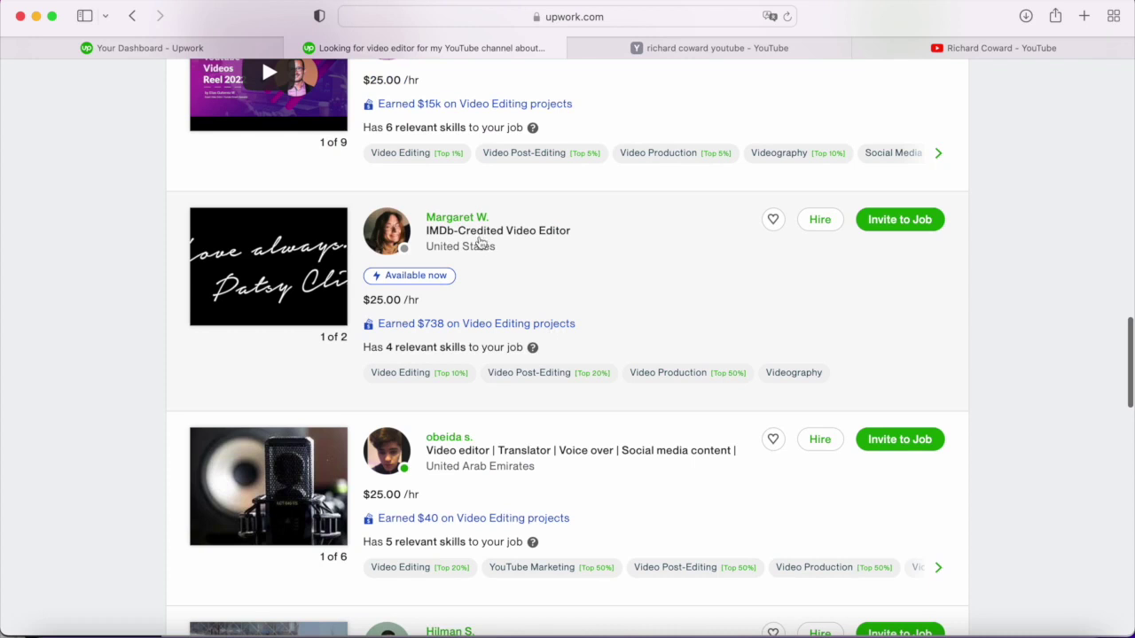
pyautogui.scroll(-7, 856, 261)
pyautogui.scroll(2, 858, 262)
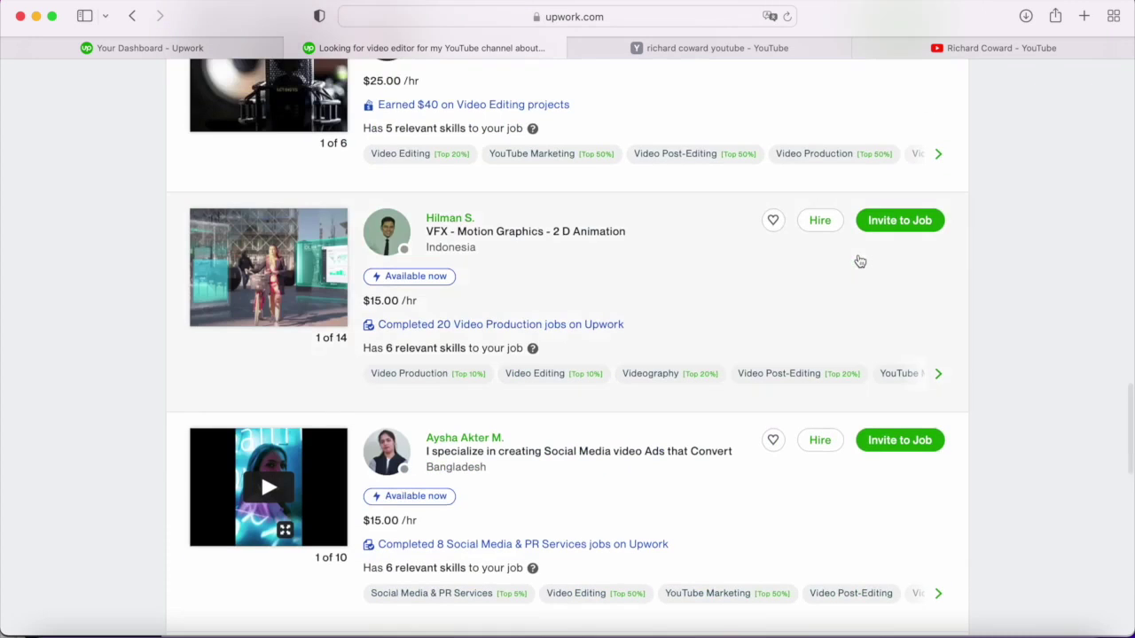
# - Invite the VFX and motion graphics freelancer to the job with the default message
pyautogui.click(885, 228)
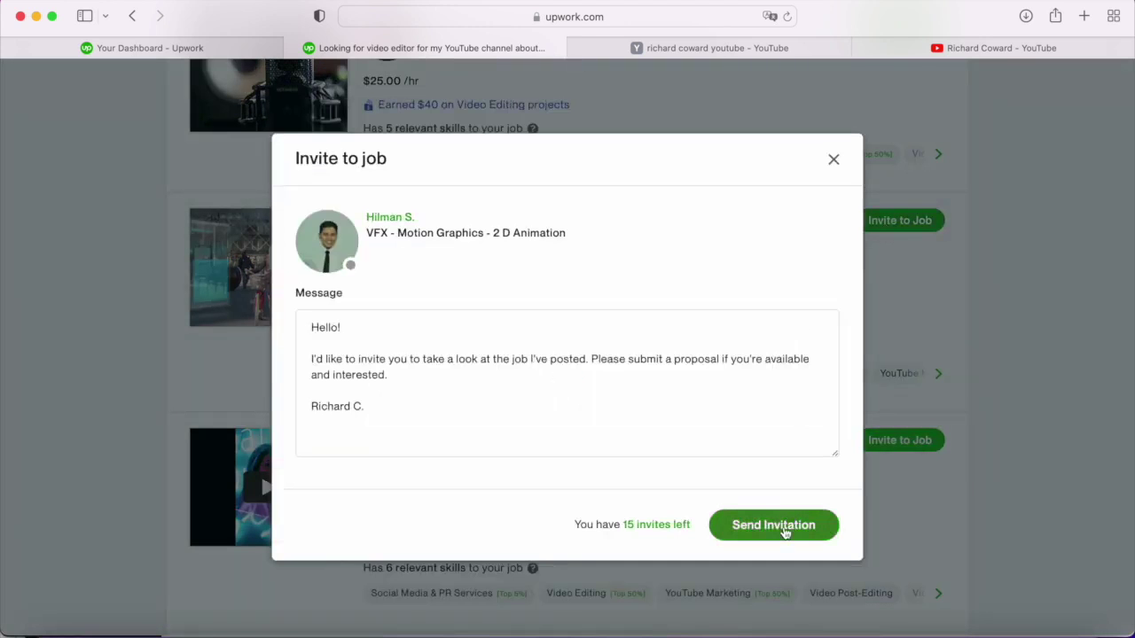
pyautogui.click(785, 525)
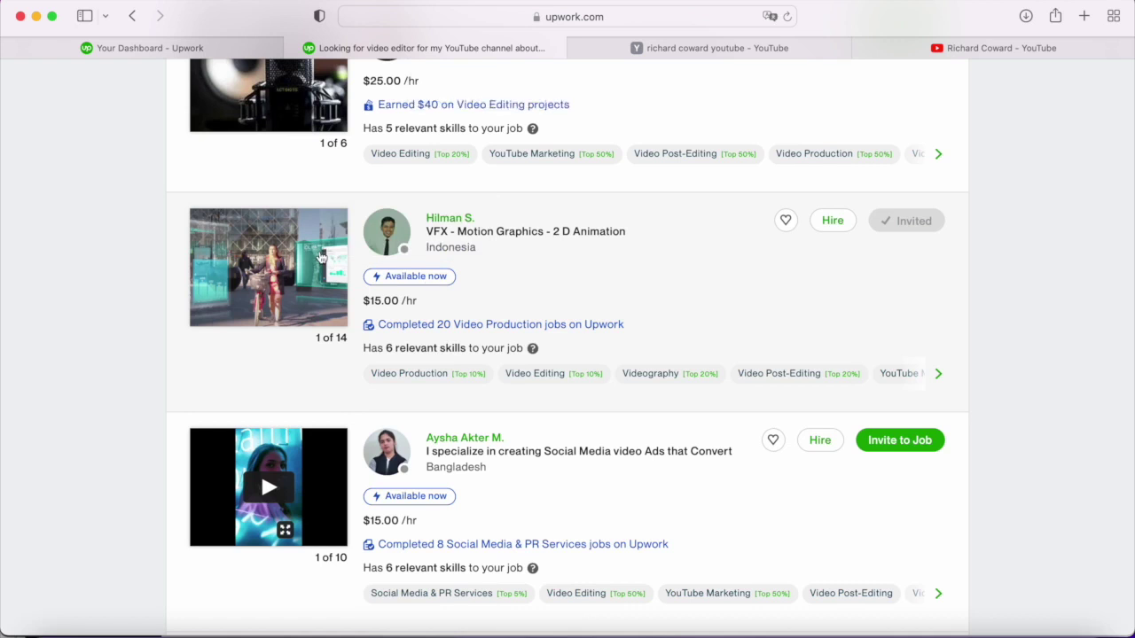
pyautogui.scroll(-5, 537, 245)
pyautogui.scroll(20, 537, 246)
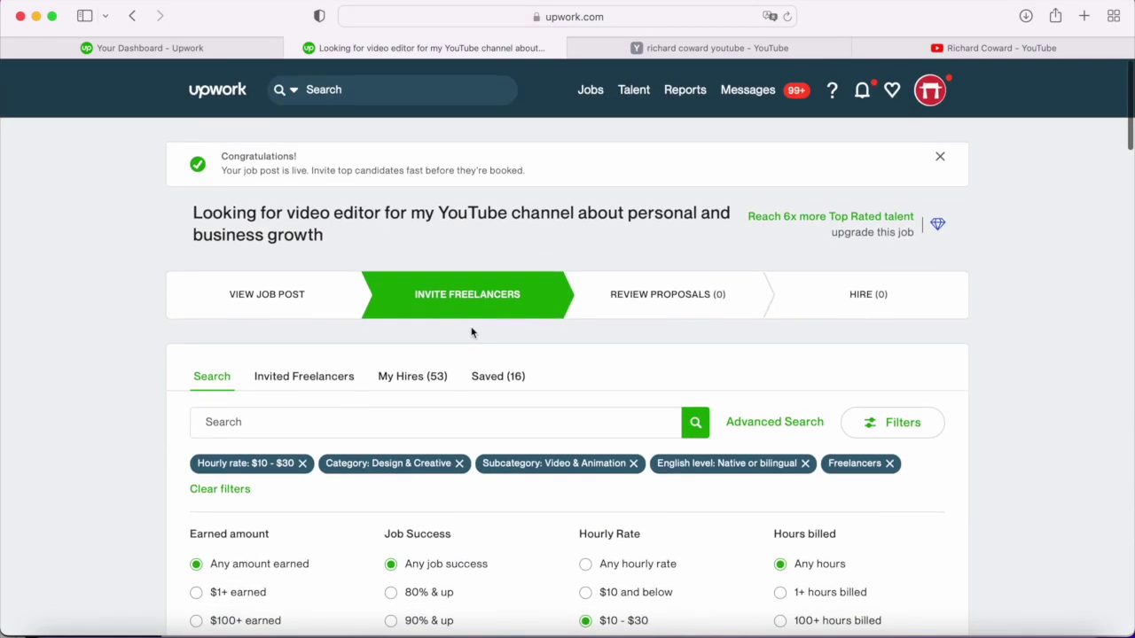
# - Check the job's still-empty proposals and bring up the Featured Job upgrade offer
pyautogui.click(631, 291)
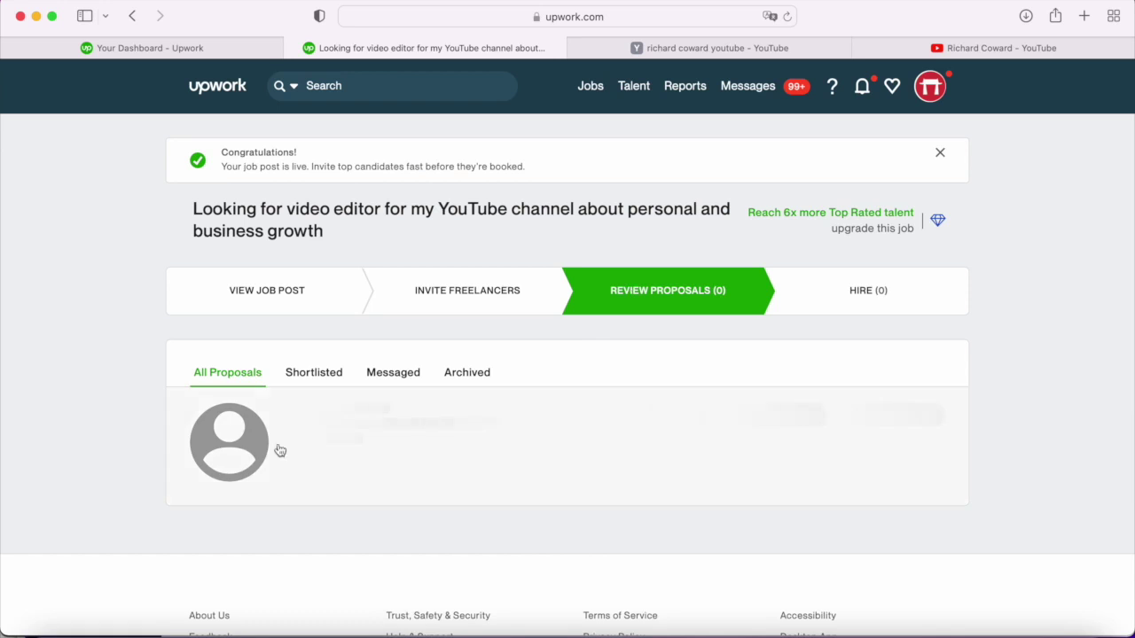
pyautogui.scroll(-3, 331, 608)
pyautogui.scroll(2, 331, 608)
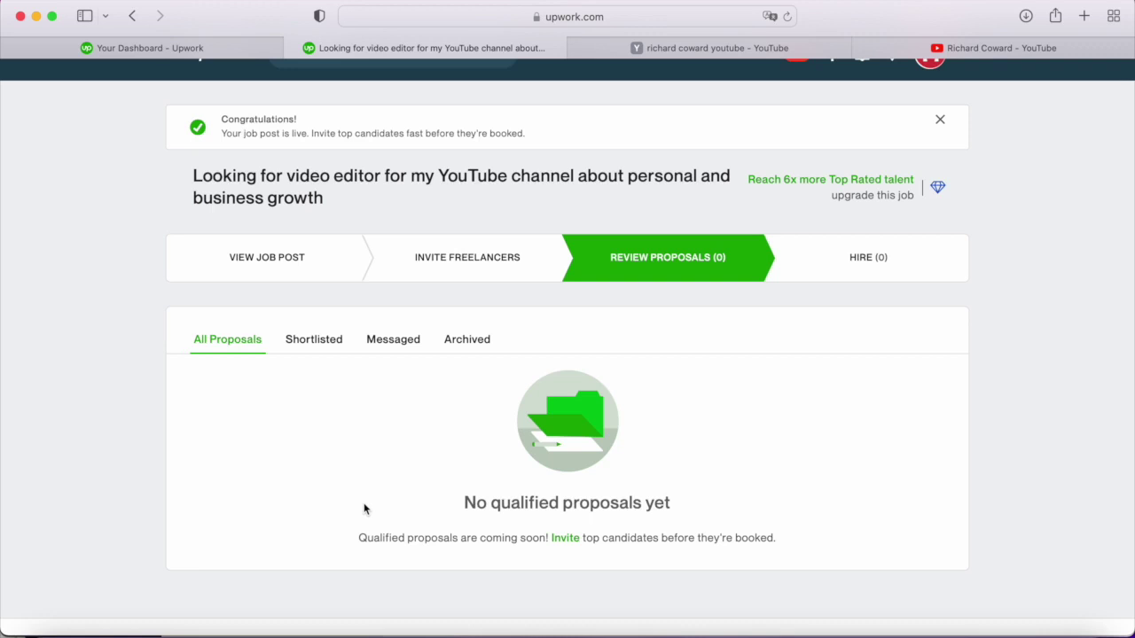
pyautogui.click(816, 181)
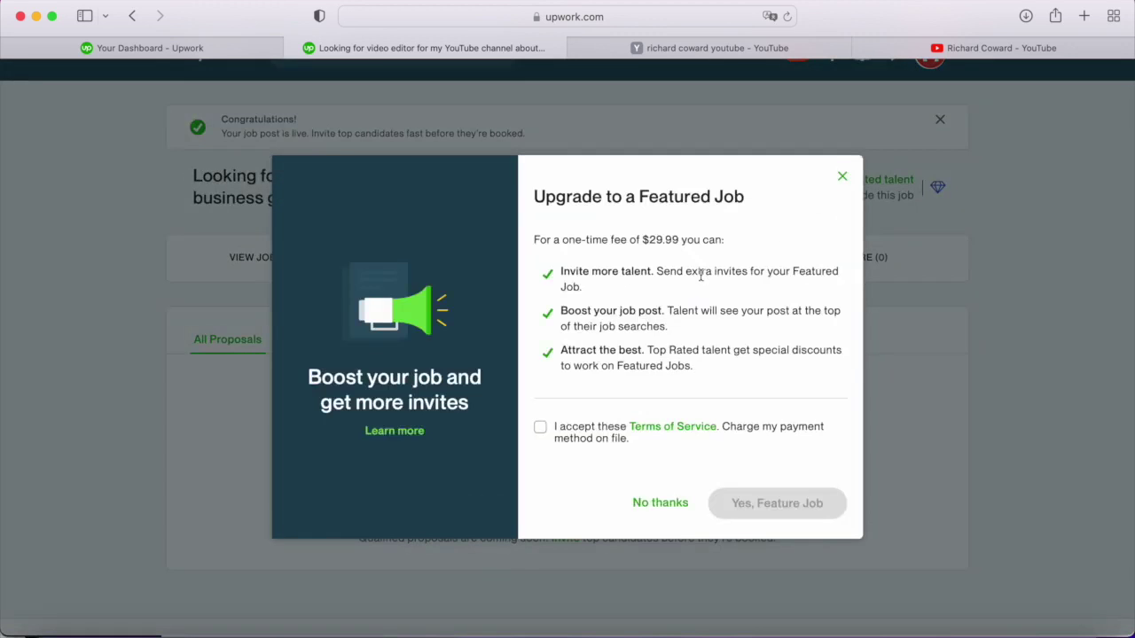
# - Tick and untick the Featured Job terms, then close the $29.99 upgrade offer unpaid
pyautogui.click(605, 434)
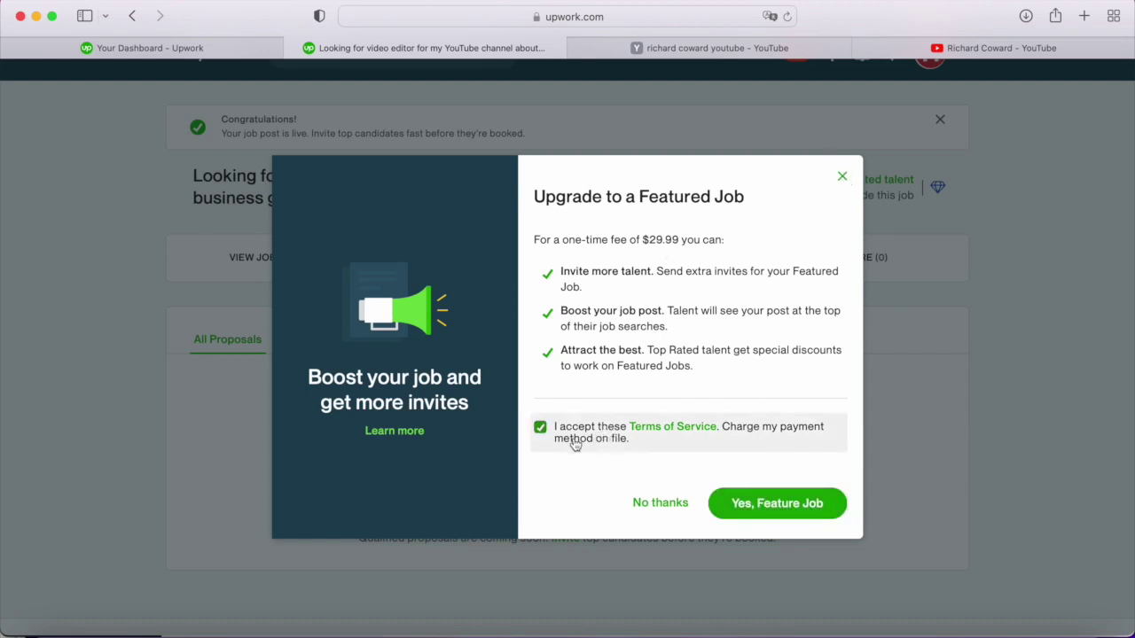
pyautogui.click(571, 438)
pyautogui.click(840, 179)
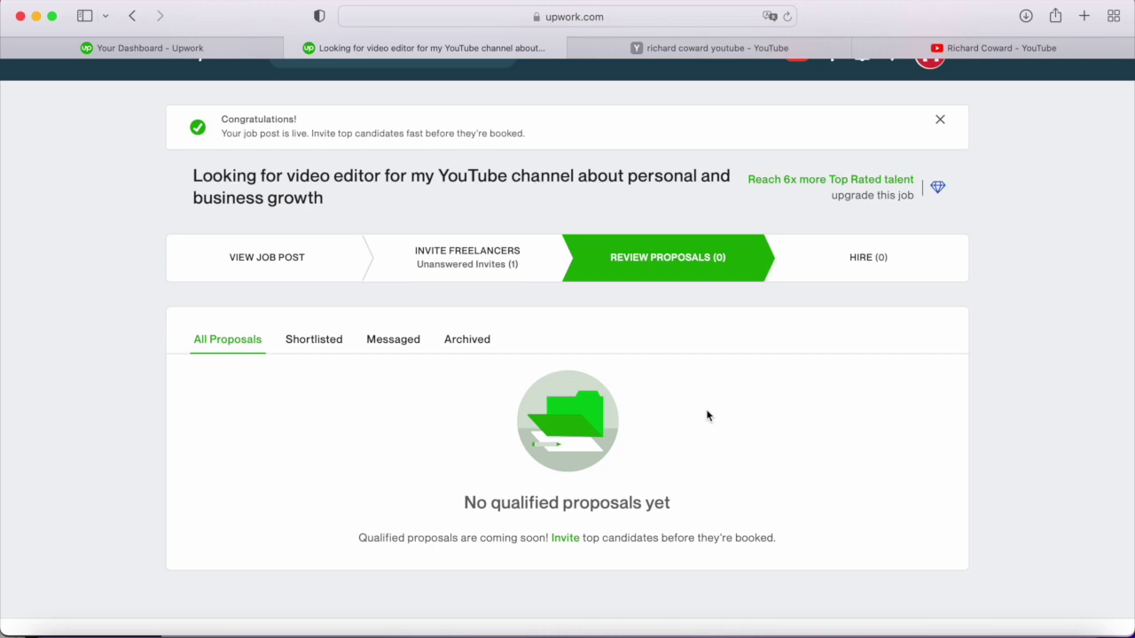
# - Open the second applicant's proposal on the Video editor and social media manager job and start hiring them
pyautogui.scroll(2, 706, 415)
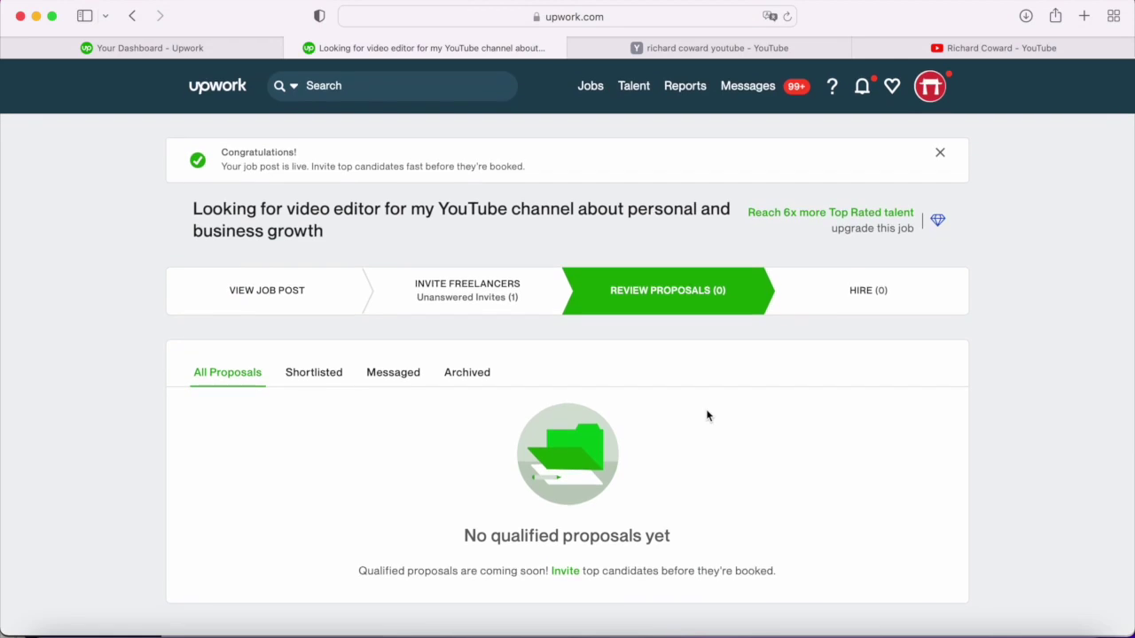
pyautogui.moveTo(591, 88)
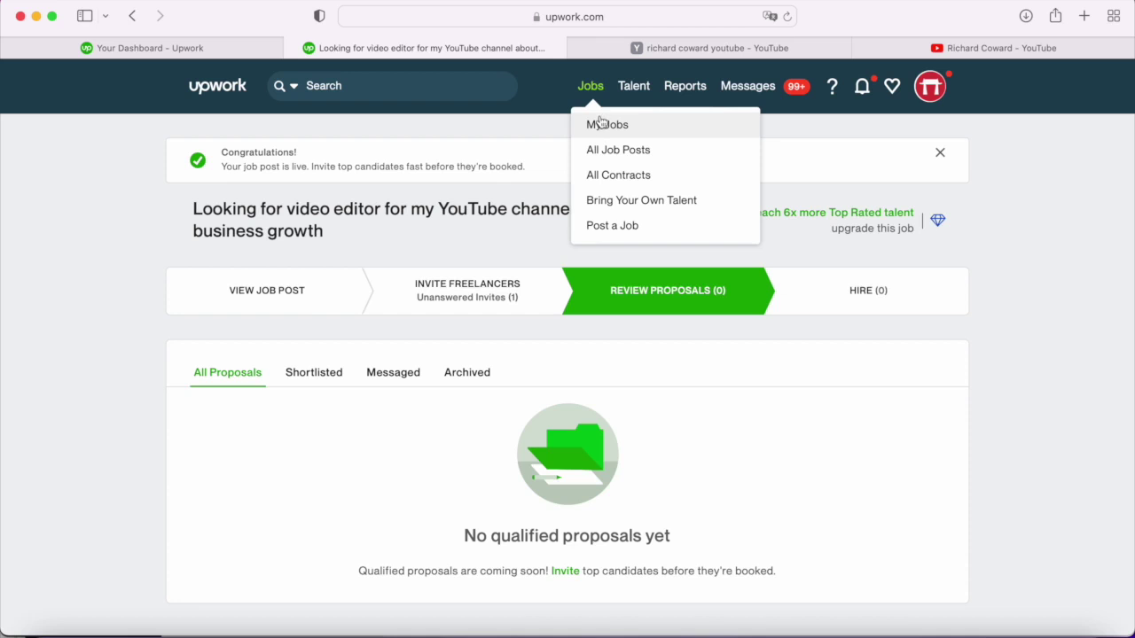
pyautogui.click(601, 121)
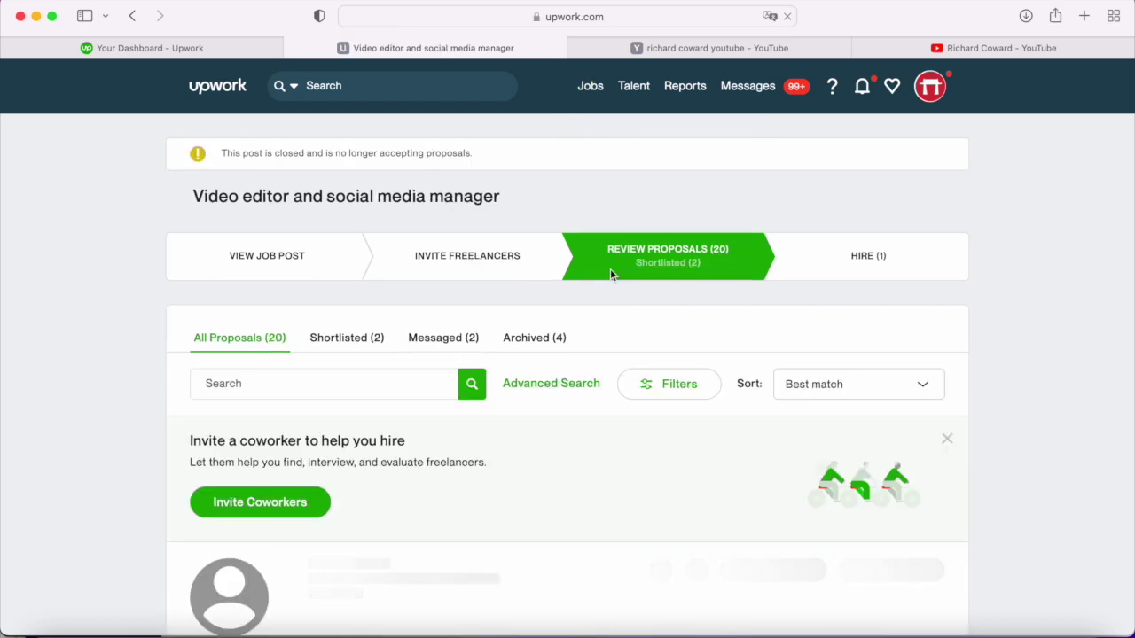
pyautogui.scroll(-5, 610, 270)
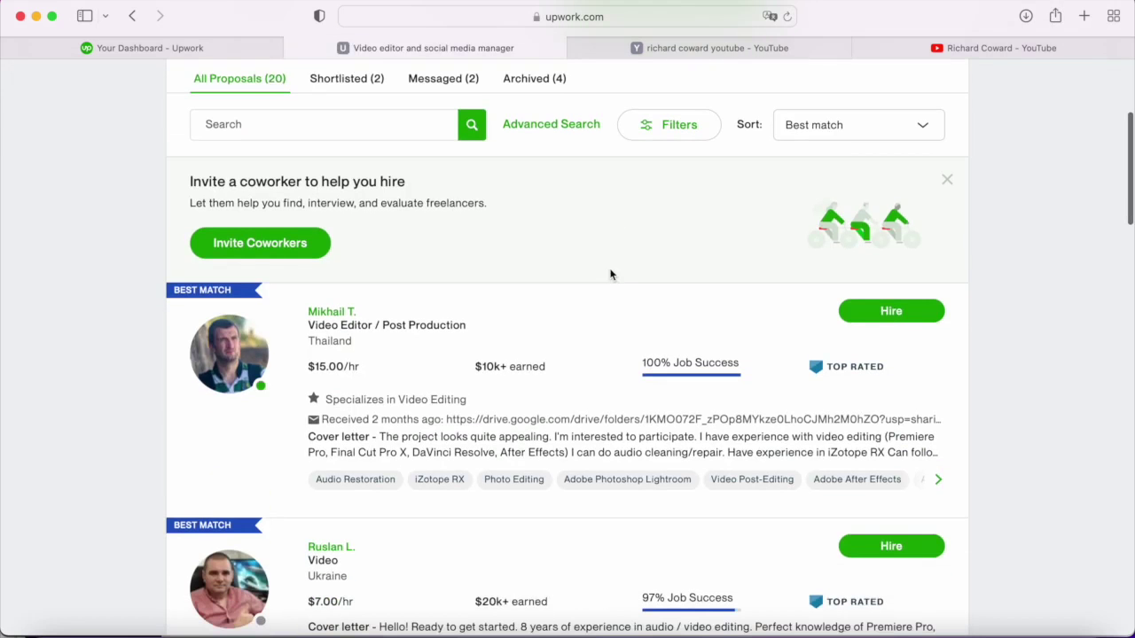
pyautogui.scroll(-3, 605, 467)
pyautogui.click(605, 466)
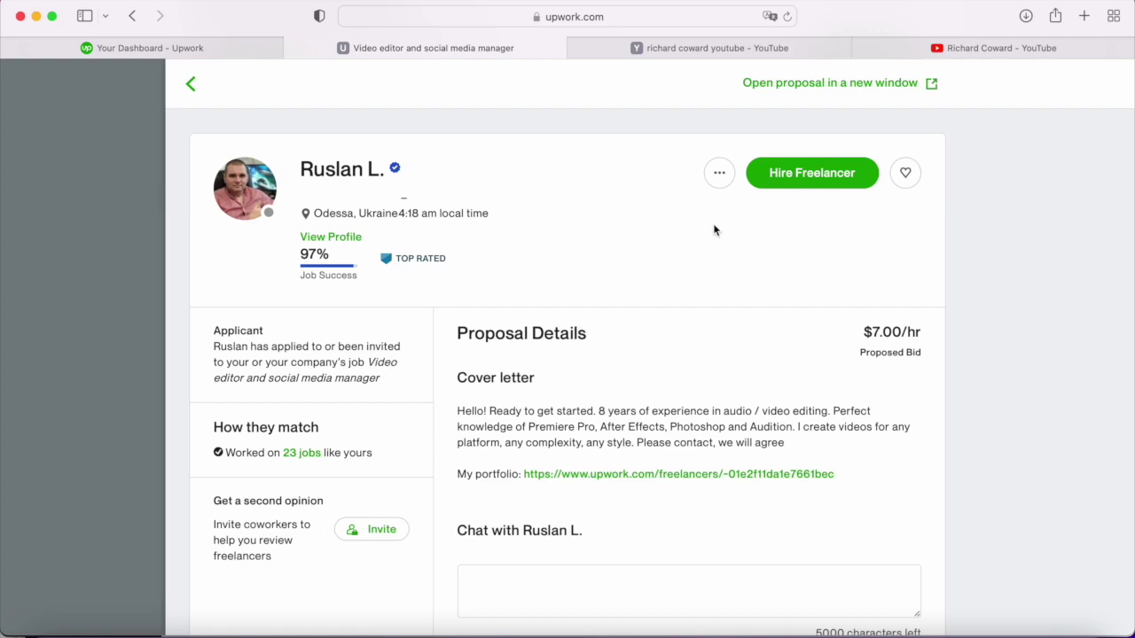
pyautogui.click(812, 173)
# - Try fixed-price payment on the offer, then revert to paying $7.00 by the hour
pyautogui.moveTo(363, 50)
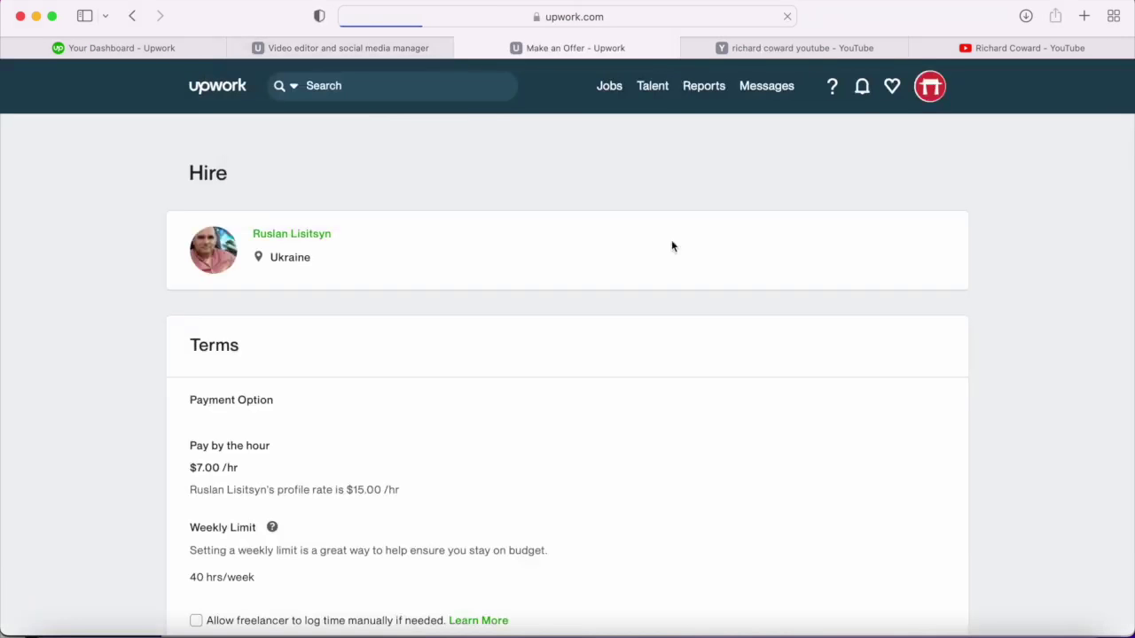
pyautogui.scroll(-3, 606, 332)
pyautogui.scroll(-1, 606, 332)
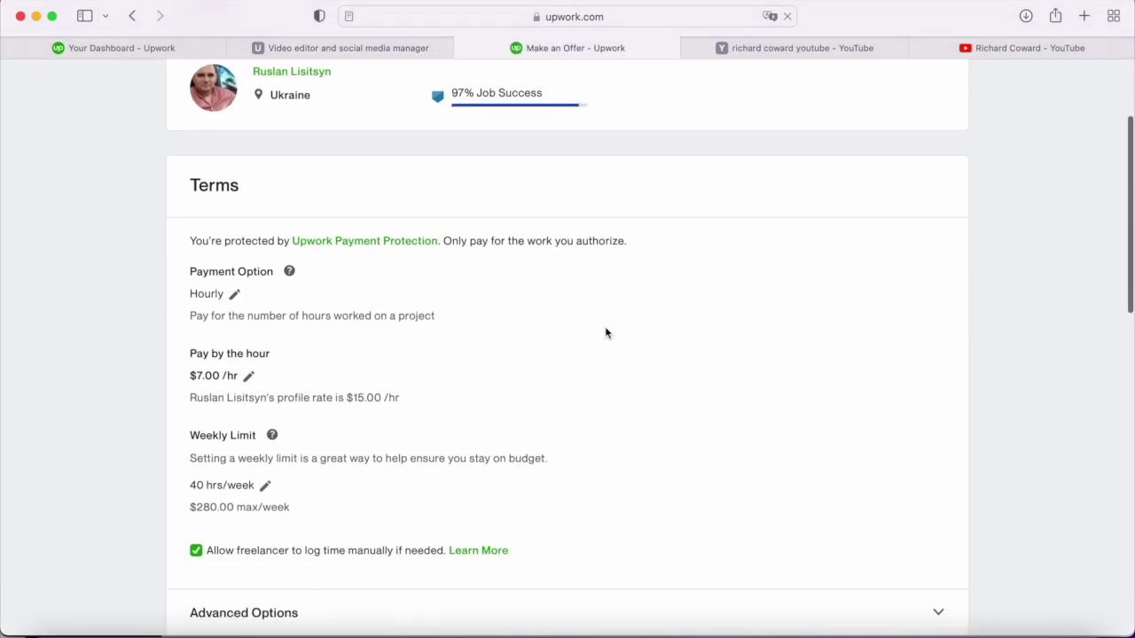
pyautogui.click(234, 293)
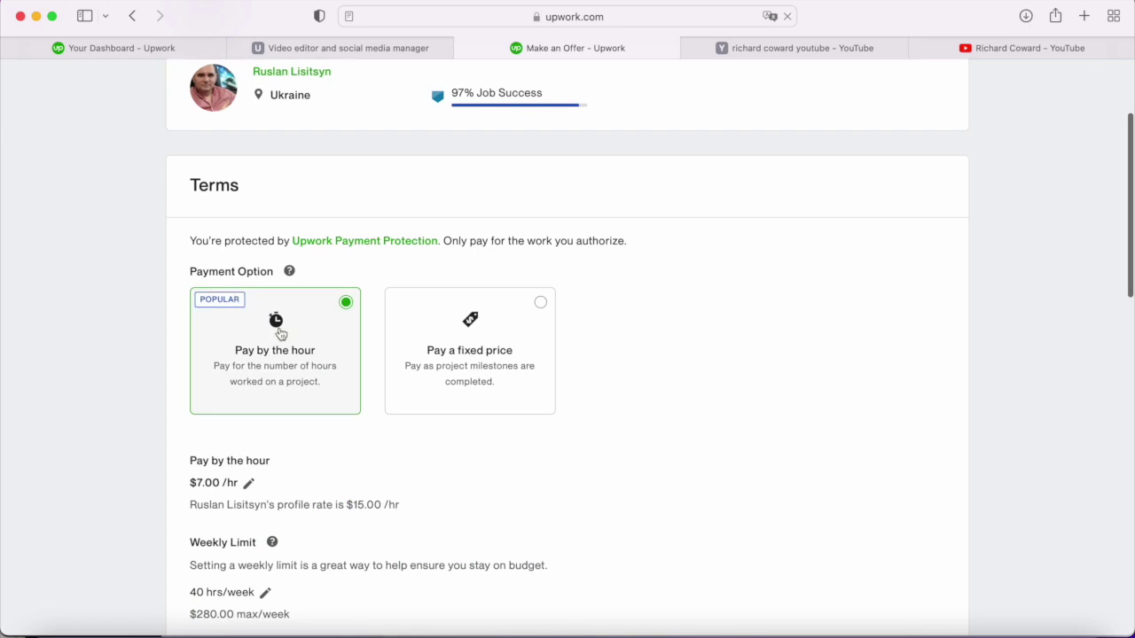
pyautogui.press('Right')
pyautogui.click(306, 502)
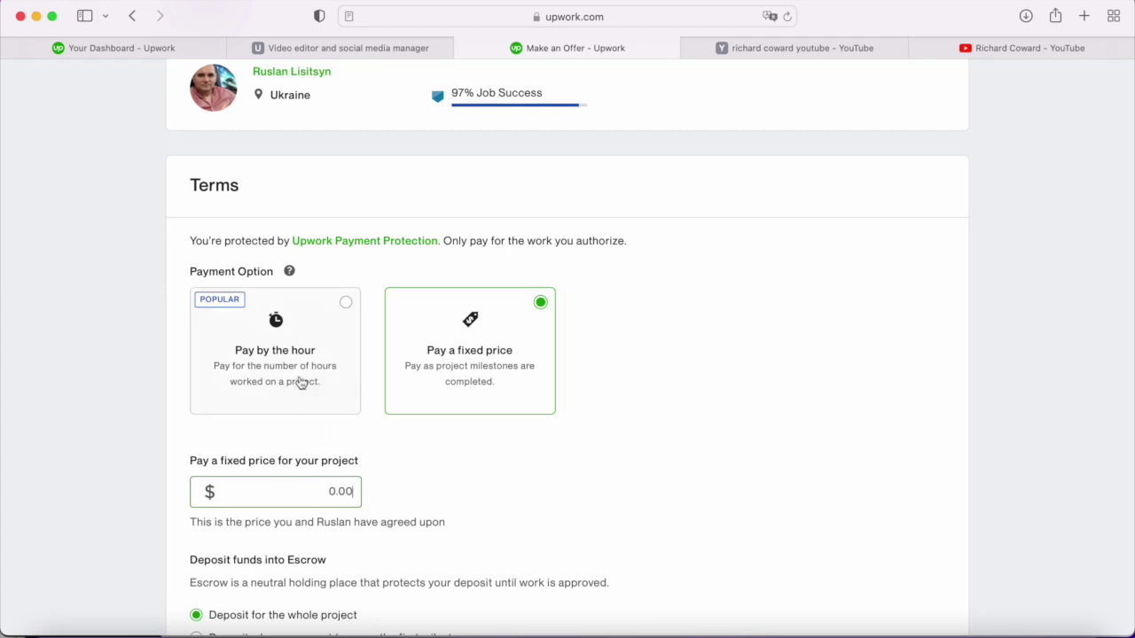
pyautogui.click(301, 382)
# - Make the offer's work details editable and select its first paragraph
pyautogui.scroll(-3, 300, 458)
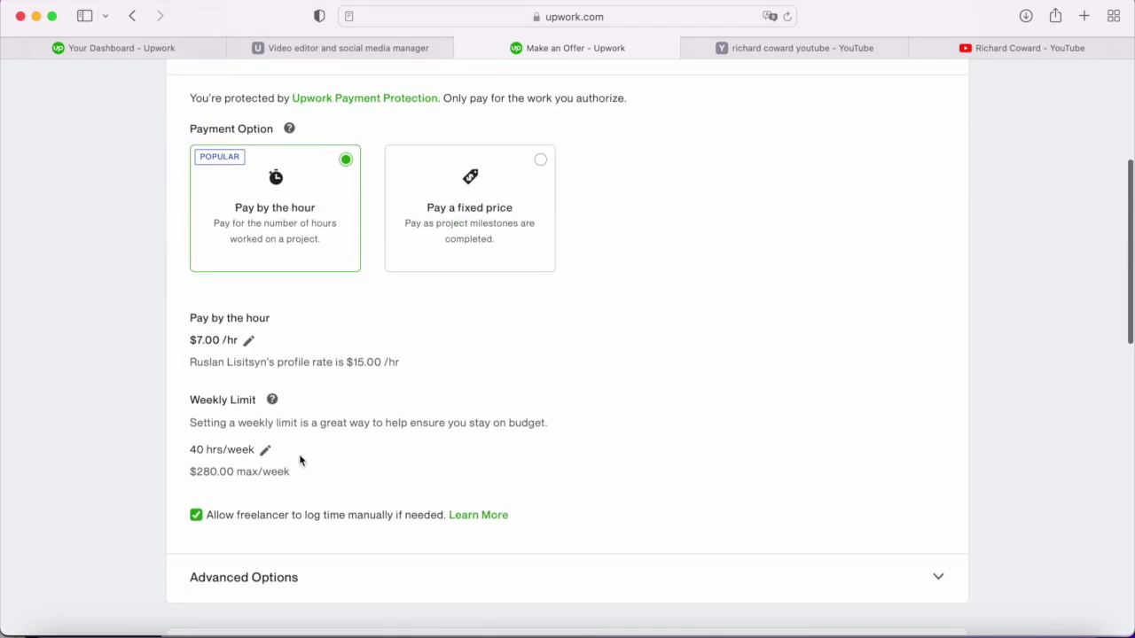
pyautogui.scroll(-3, 300, 459)
pyautogui.scroll(-4, 299, 459)
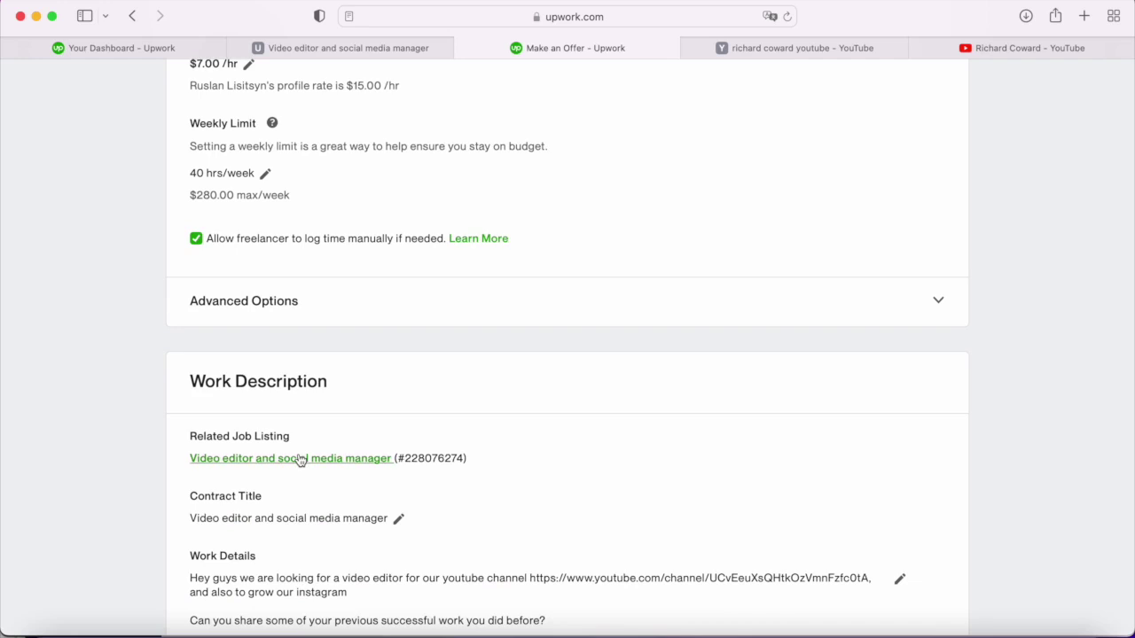
pyautogui.scroll(-5, 299, 459)
pyautogui.click(899, 364)
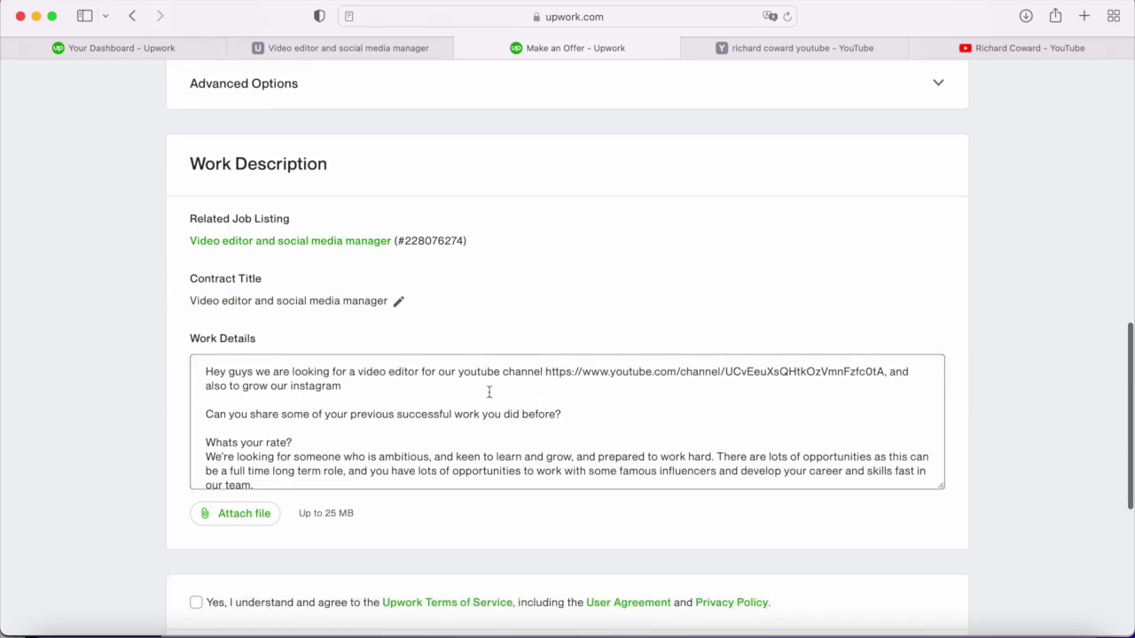
pyautogui.tripleClick(390, 371)
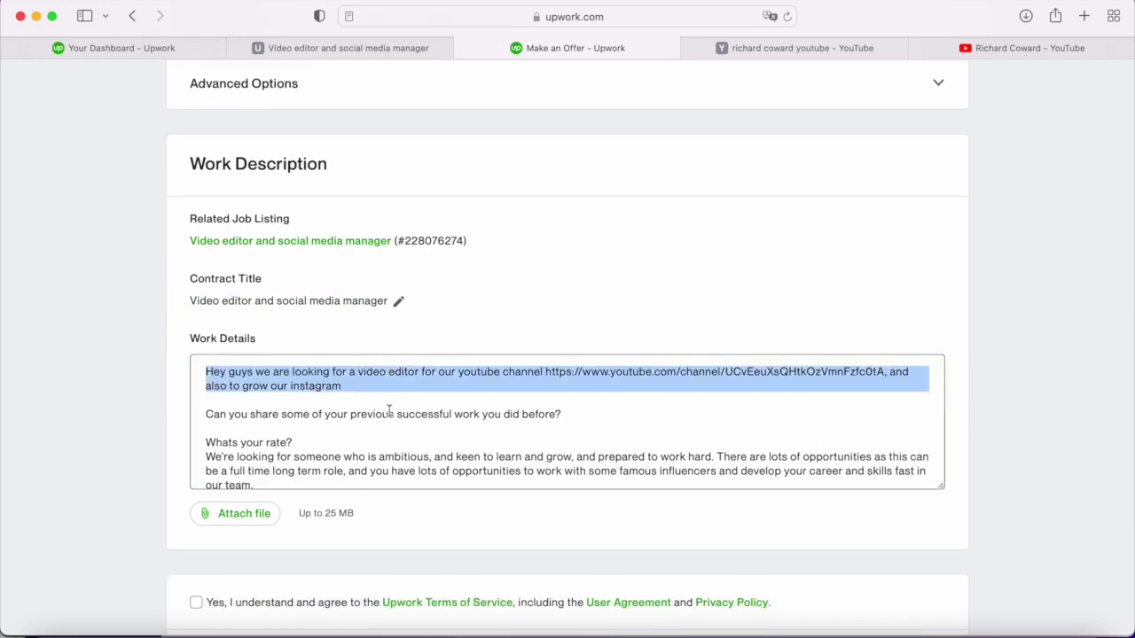
pyautogui.click(891, 300)
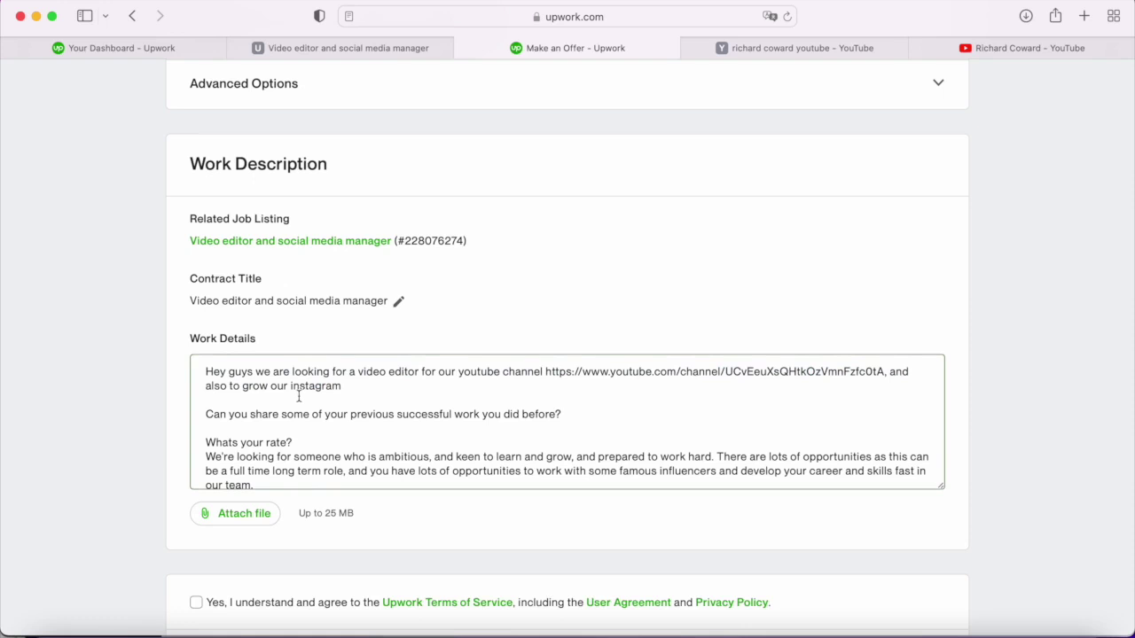
# - Switch the offer's payment terms to a fixed price
pyautogui.scroll(10, 298, 396)
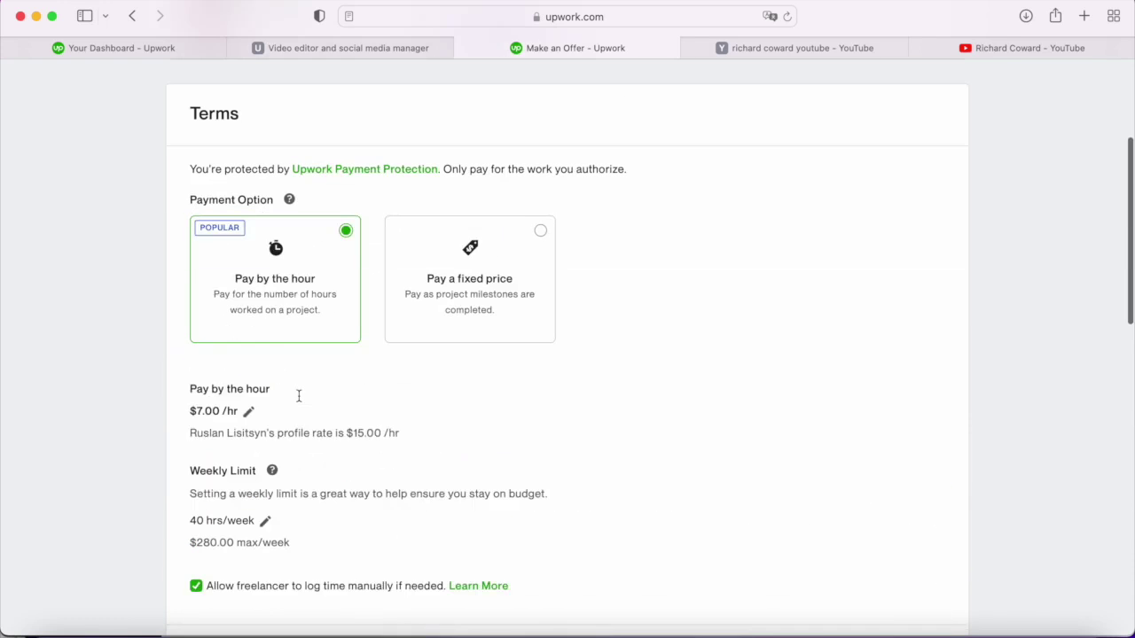
pyautogui.scroll(4, 257, 150)
pyautogui.scroll(2, 232, 221)
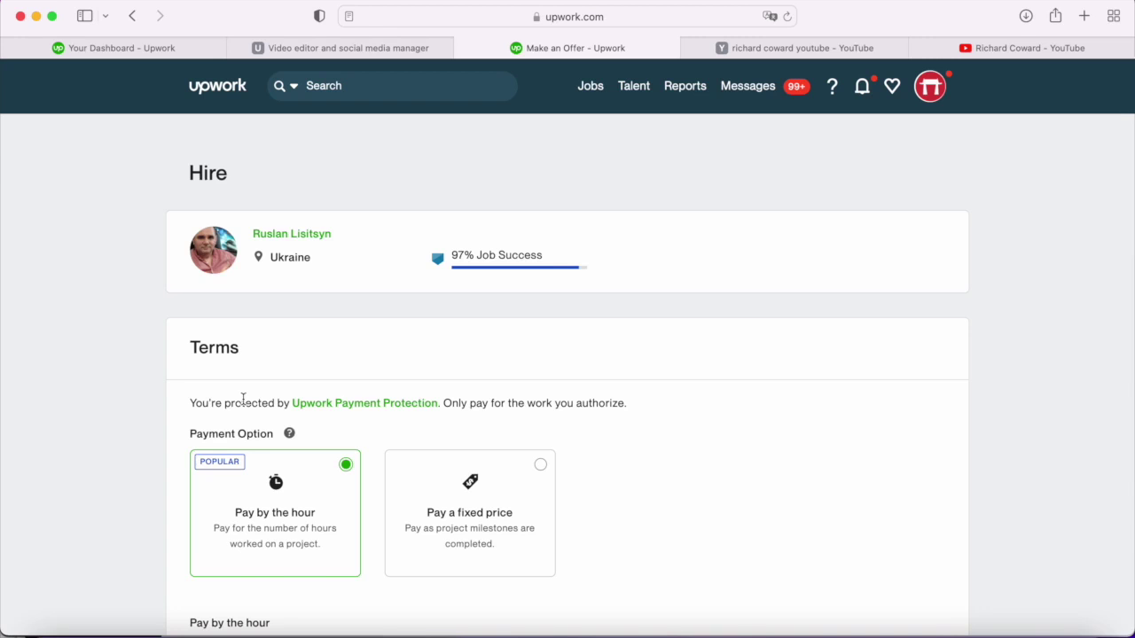
pyautogui.scroll(-10, 241, 399)
pyautogui.scroll(4, 243, 401)
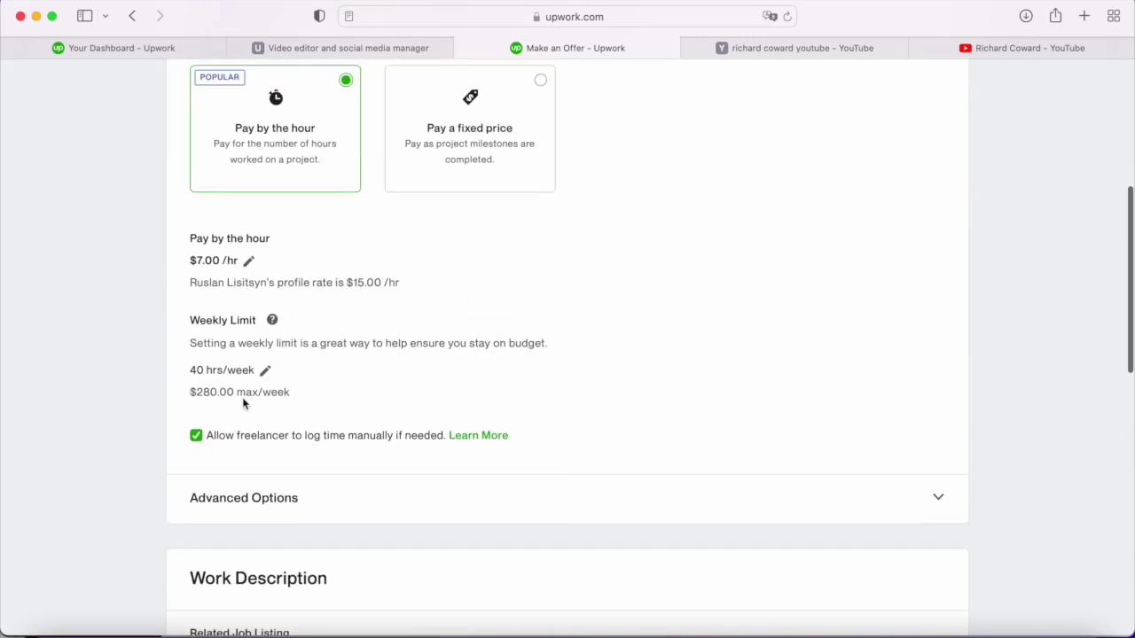
pyautogui.click(510, 114)
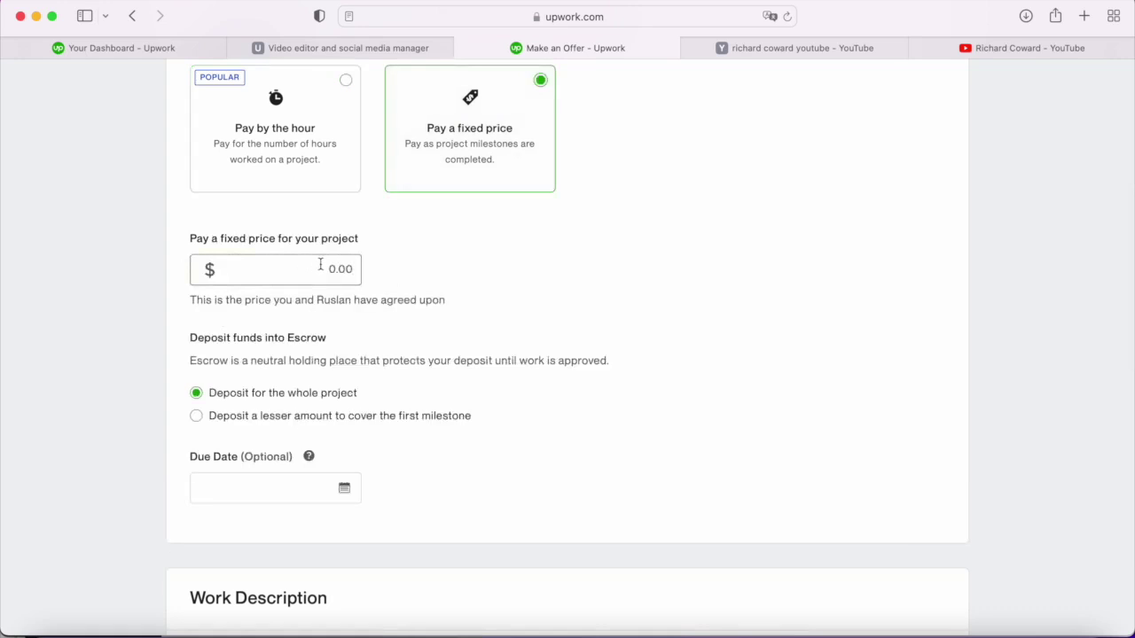
# - Enter a 100.00 fixed price with a due date of 03-31-2022
pyautogui.write('100')
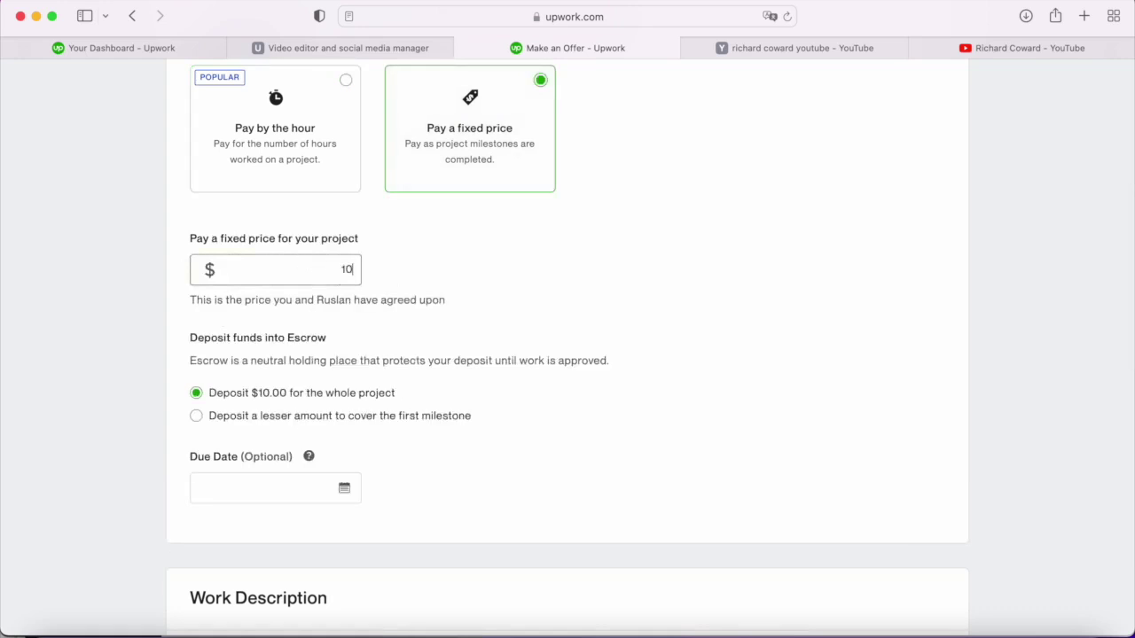
pyautogui.click(299, 495)
pyautogui.click(339, 496)
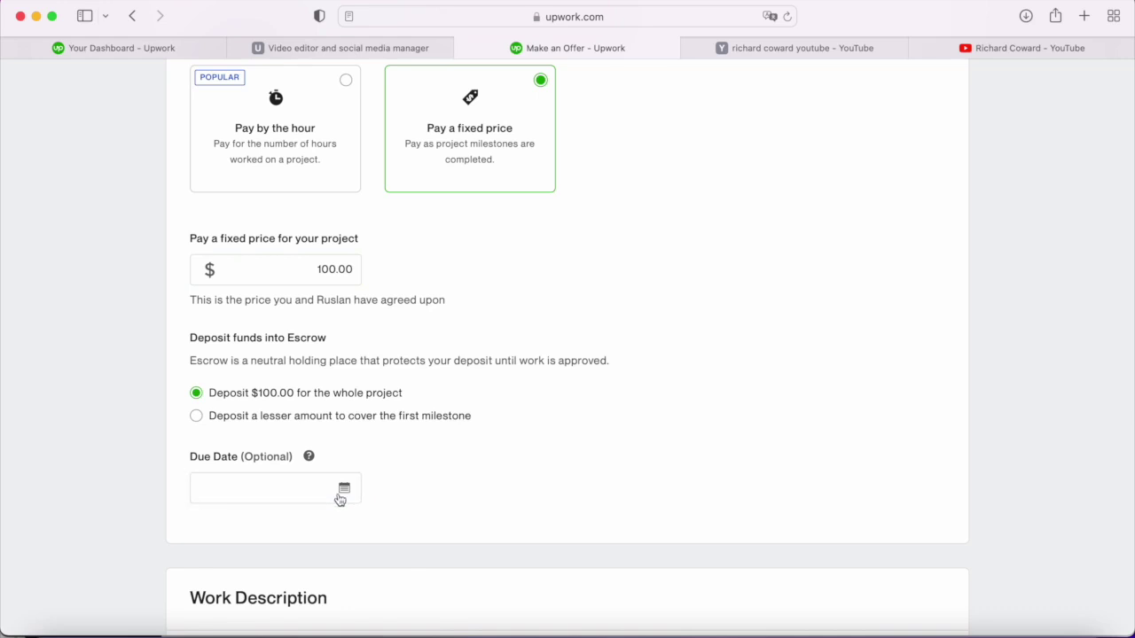
pyautogui.click(339, 499)
pyautogui.click(347, 589)
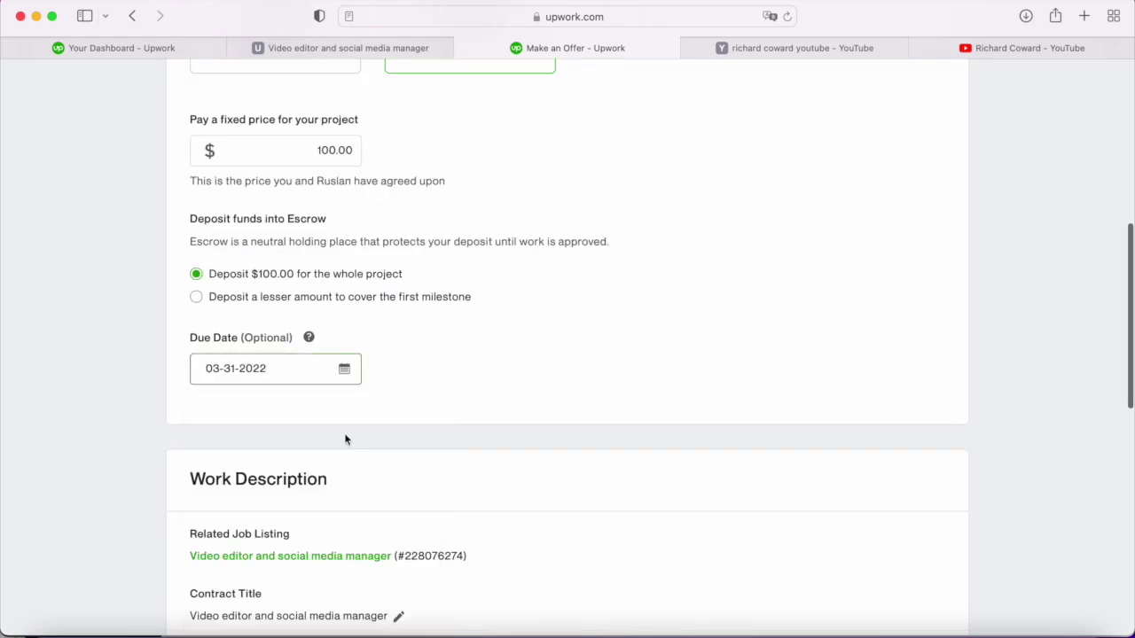
# - Switch the offer back to paying by the hour at $7.00/hr
pyautogui.scroll(-1, 355, 410)
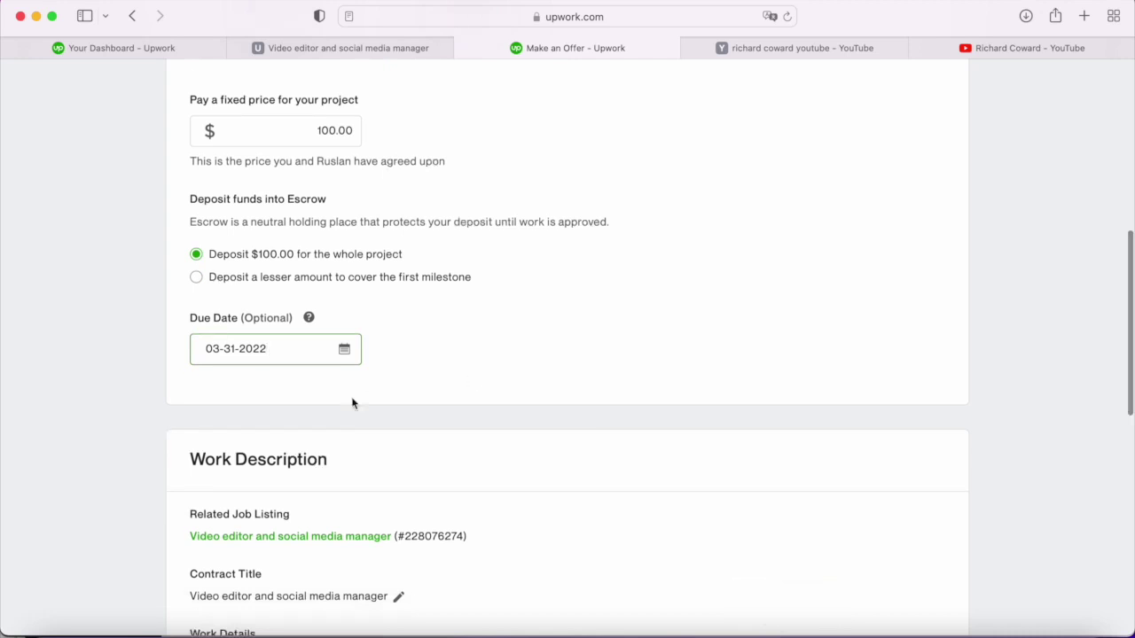
pyautogui.scroll(5, 352, 404)
pyautogui.click(271, 97)
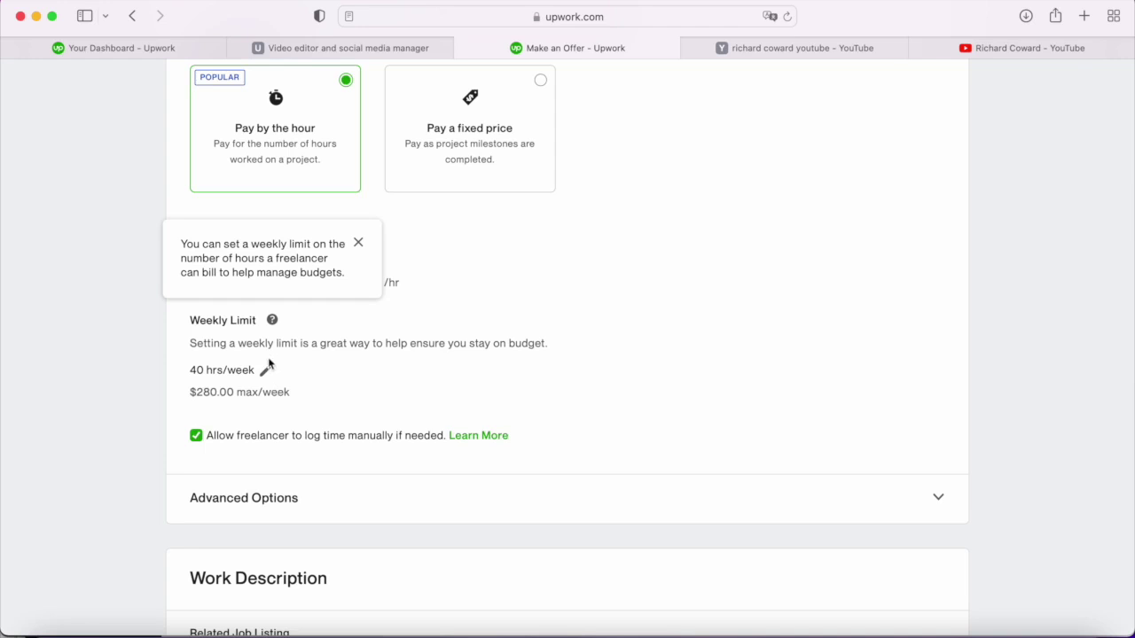
pyautogui.click(498, 127)
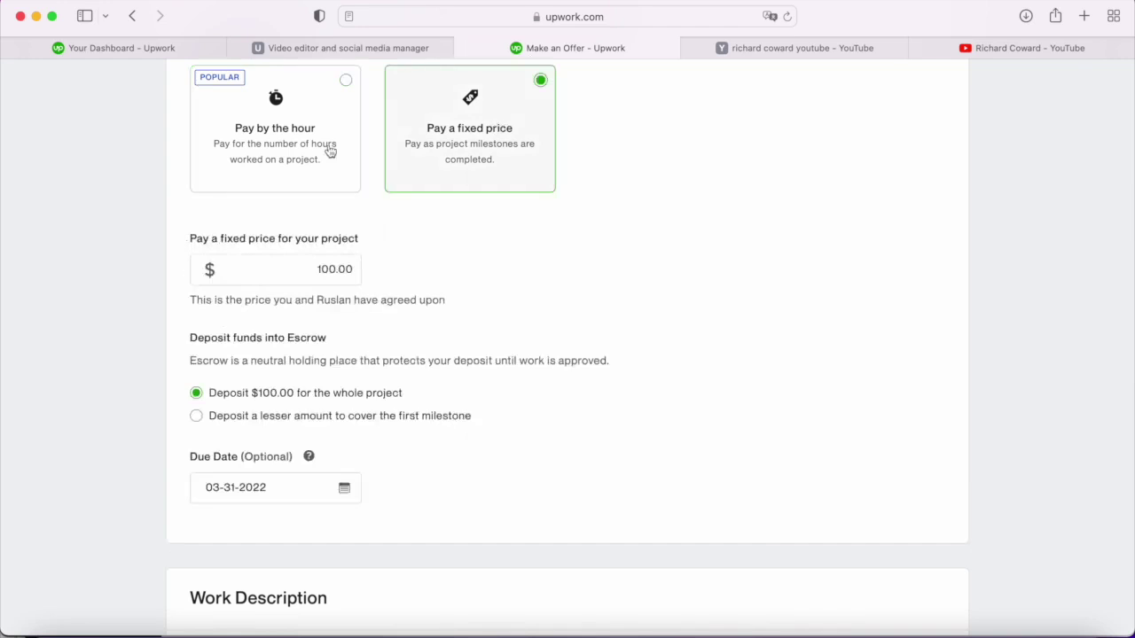
pyautogui.click(273, 168)
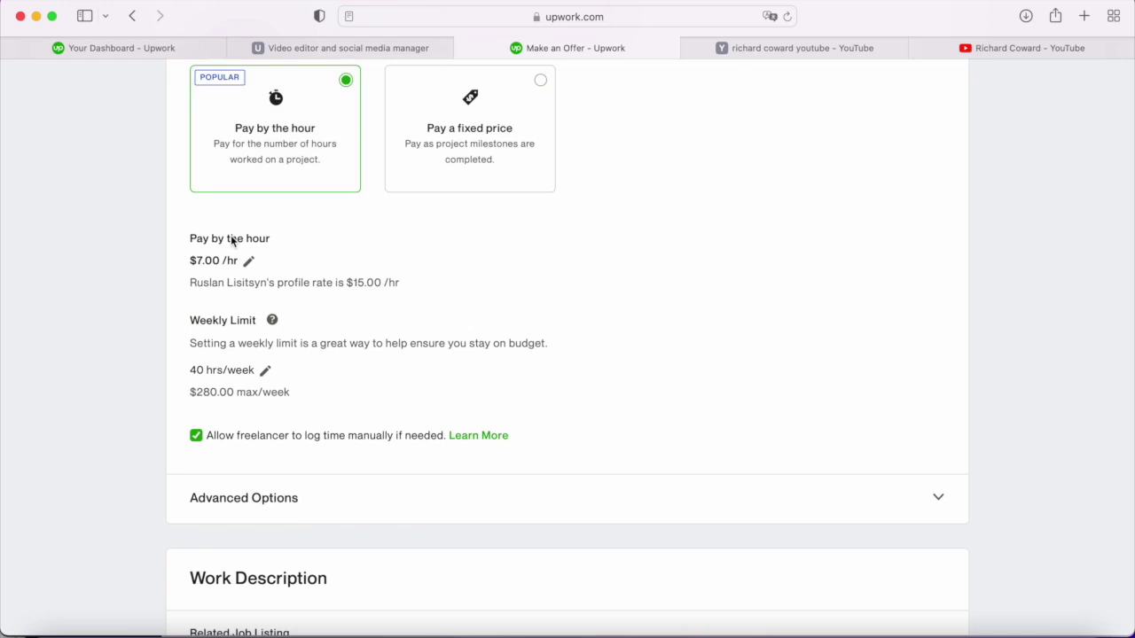
pyautogui.scroll(2, 232, 241)
pyautogui.scroll(-10, 231, 241)
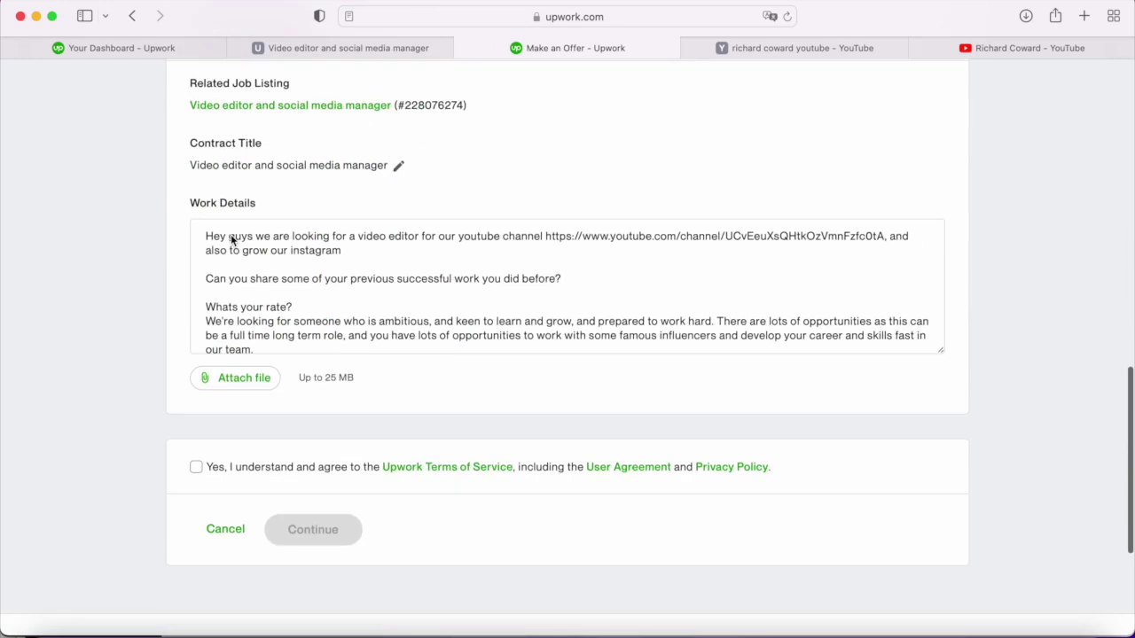
# - Agree to the Upwork Terms of Service for the offer
pyautogui.click(271, 478)
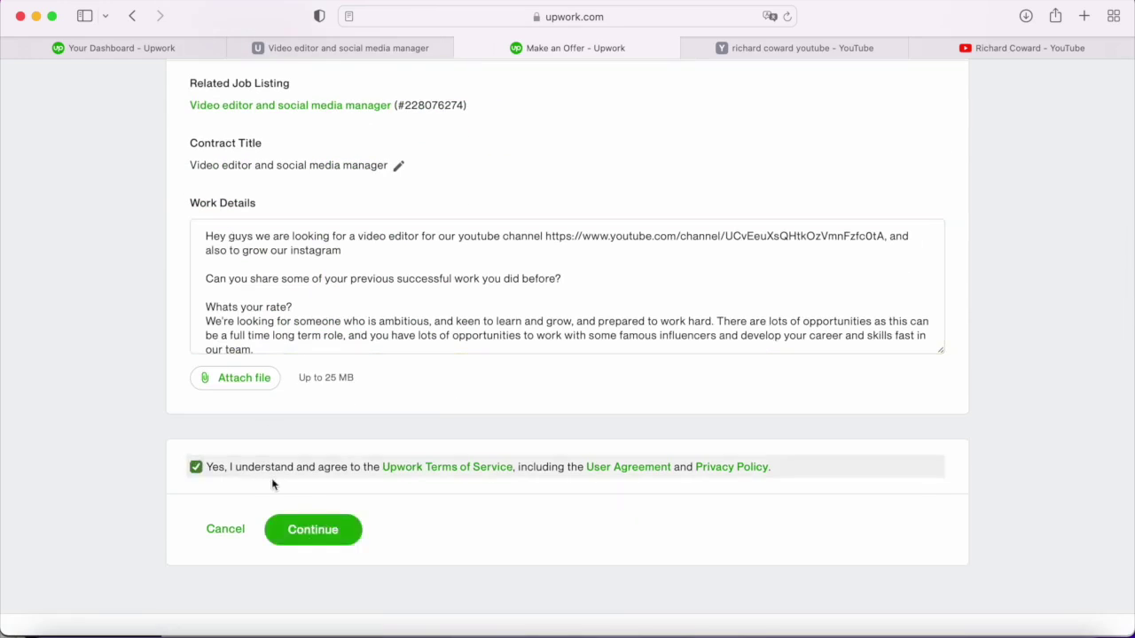
pyautogui.scroll(15, 306, 538)
pyautogui.scroll(-5, 305, 538)
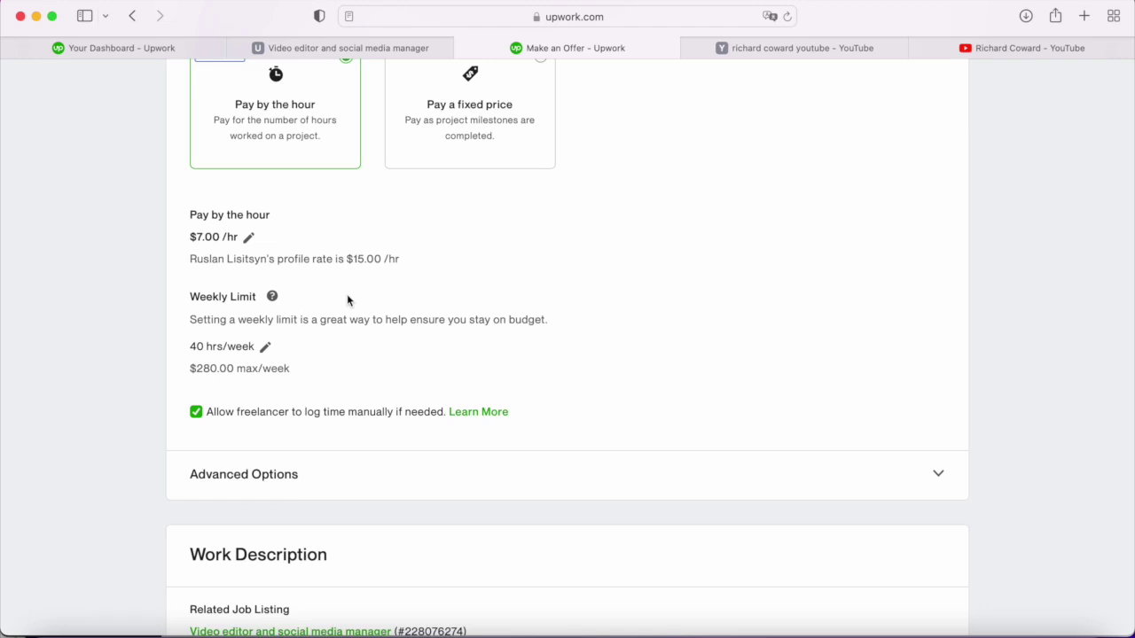
pyautogui.scroll(5, 346, 293)
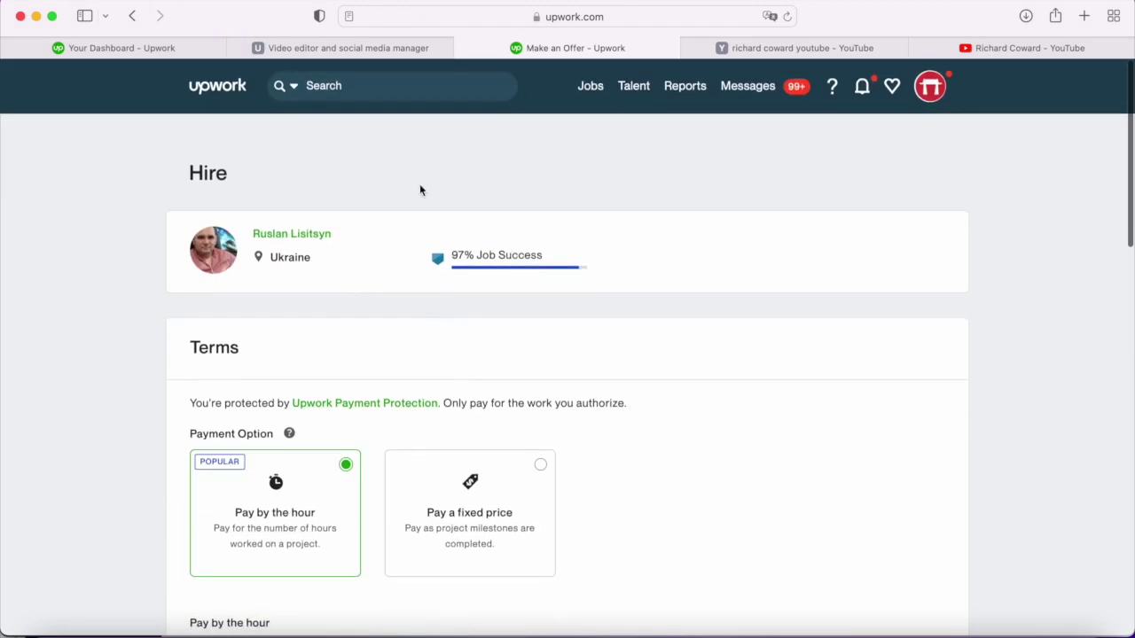